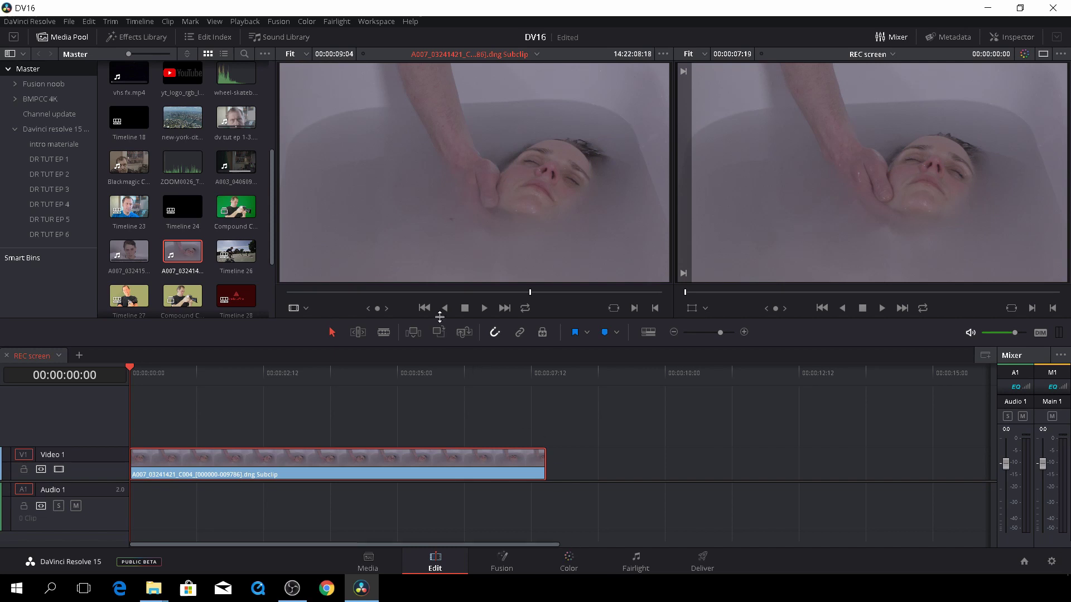
Review the bathtub clip, then apply Patch Replacer from OpenFX to node 01 on the Color page
key(space)
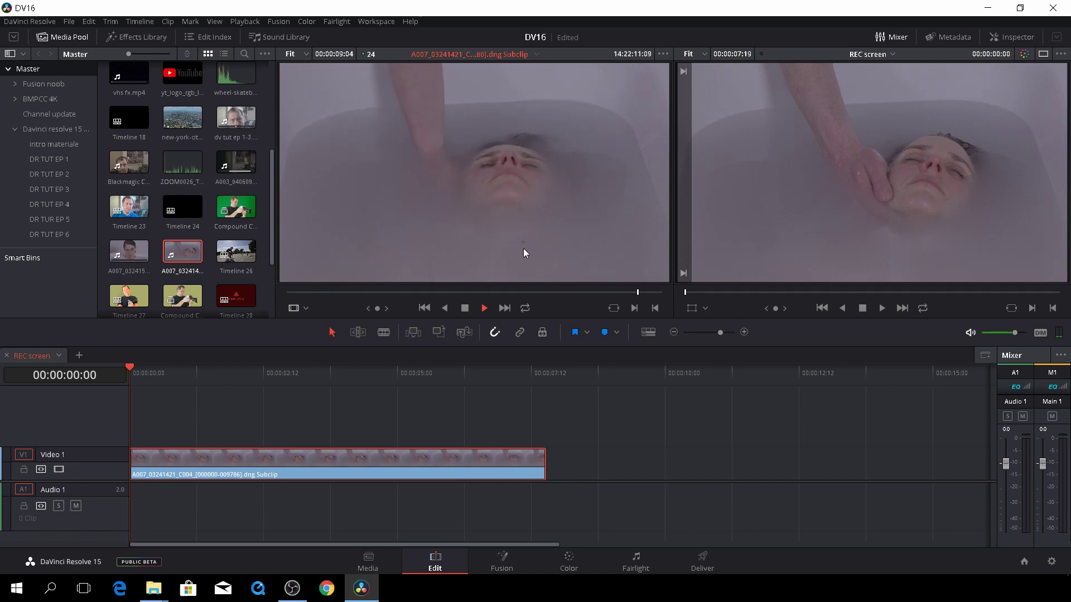
drag(483, 382, 139, 413)
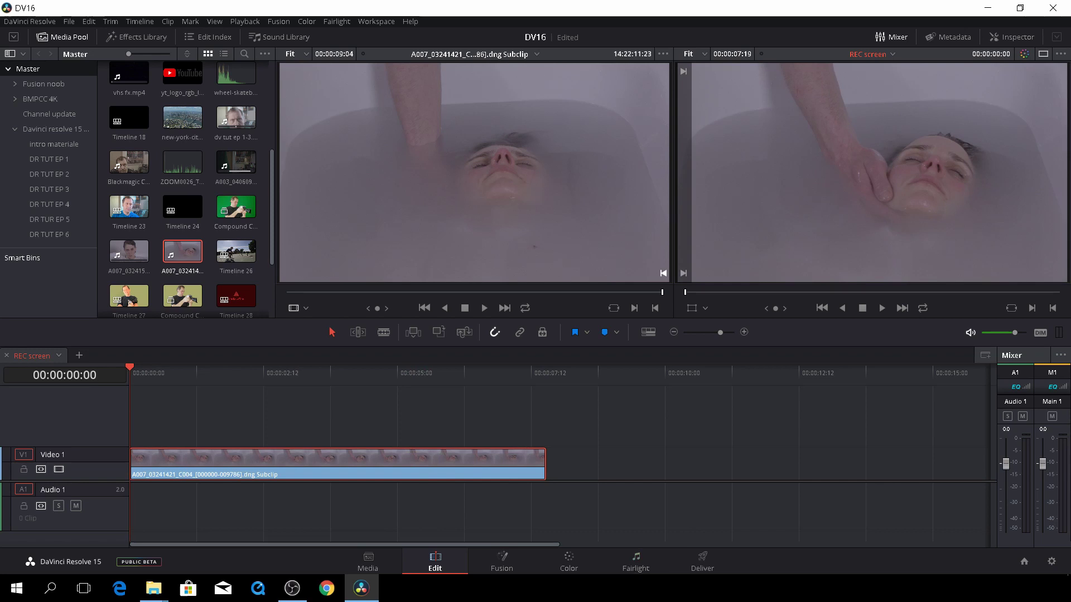
click(568, 563)
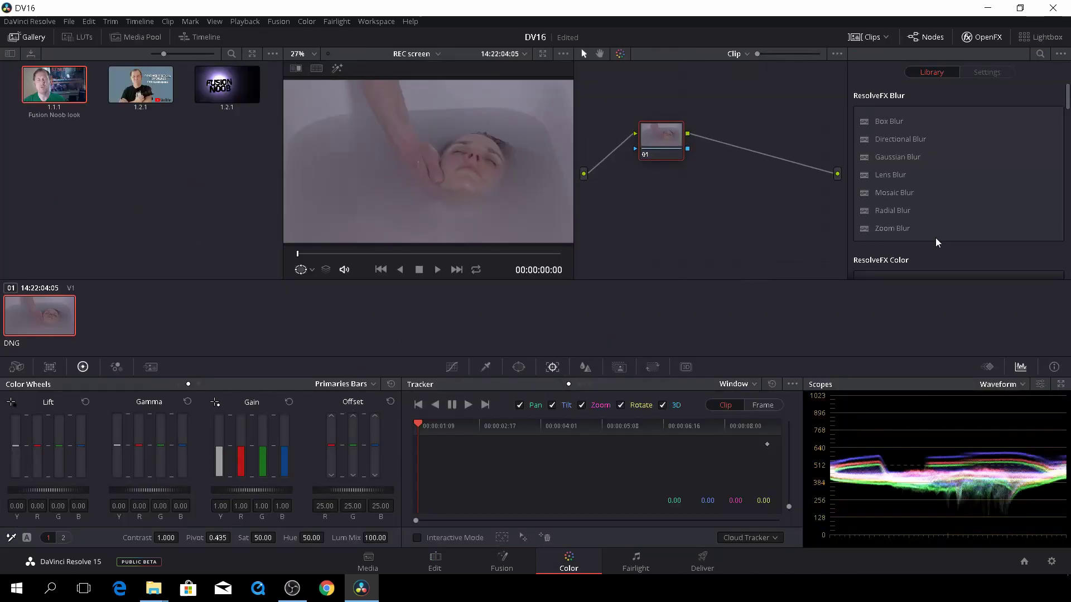
scroll(939, 217, down, 5)
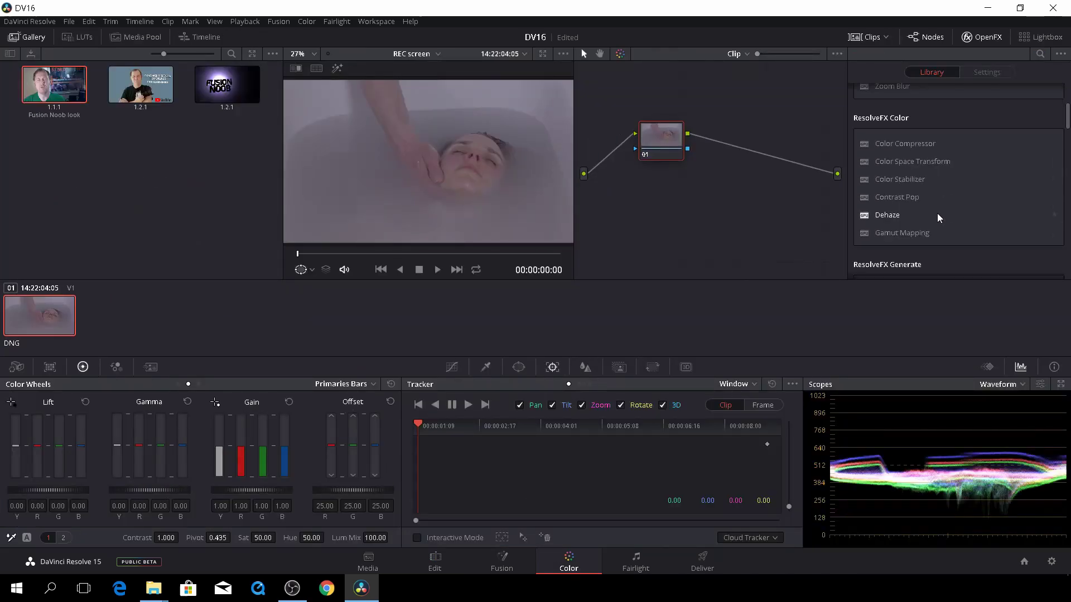
scroll(938, 217, down, 3)
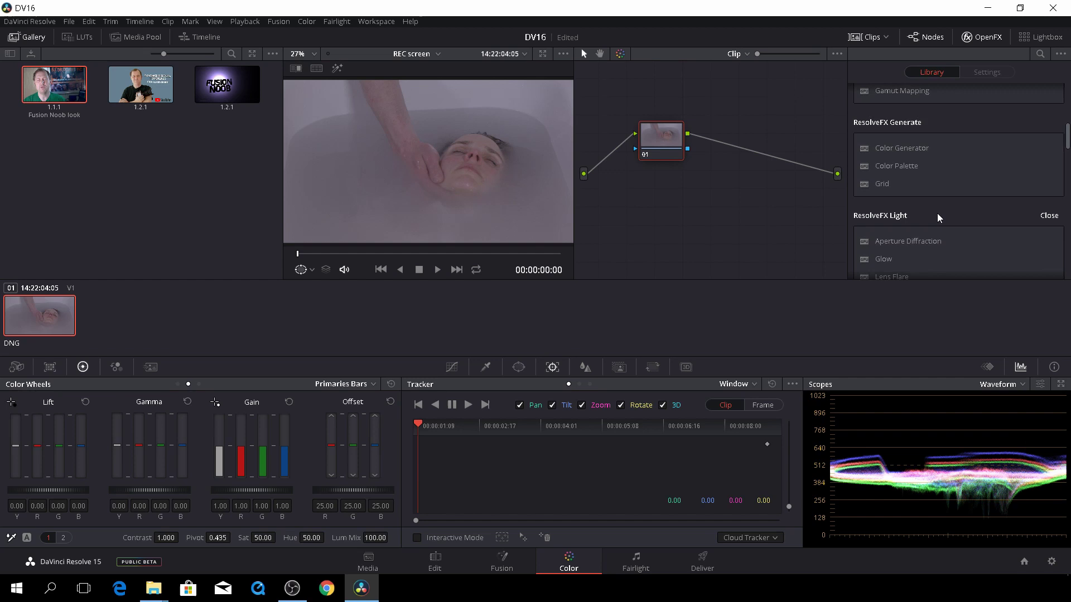
scroll(938, 218, down, 2)
scroll(939, 218, down, 2)
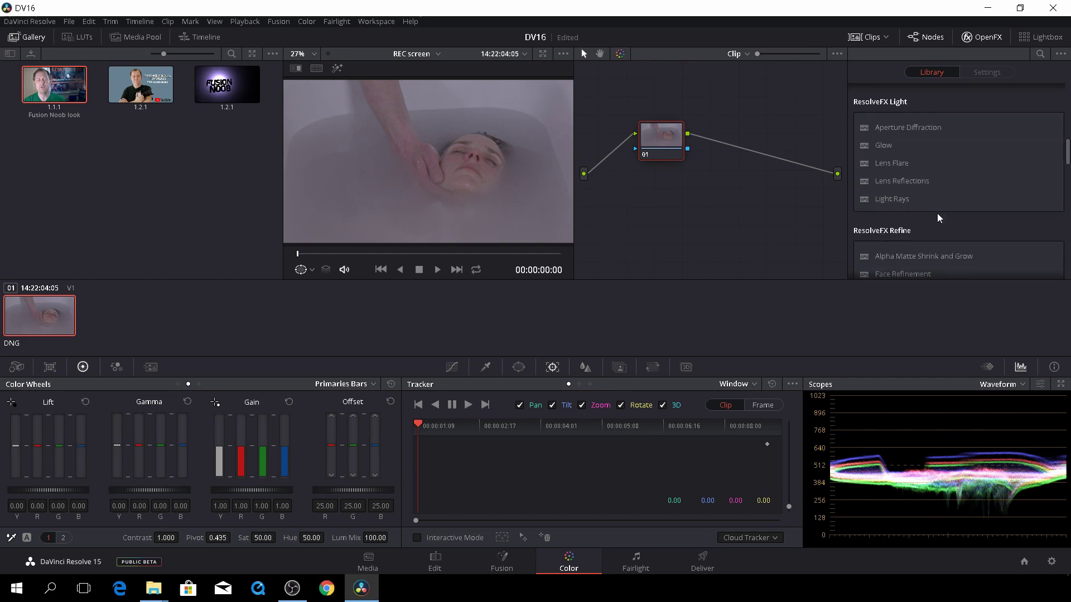
scroll(938, 217, down, 3)
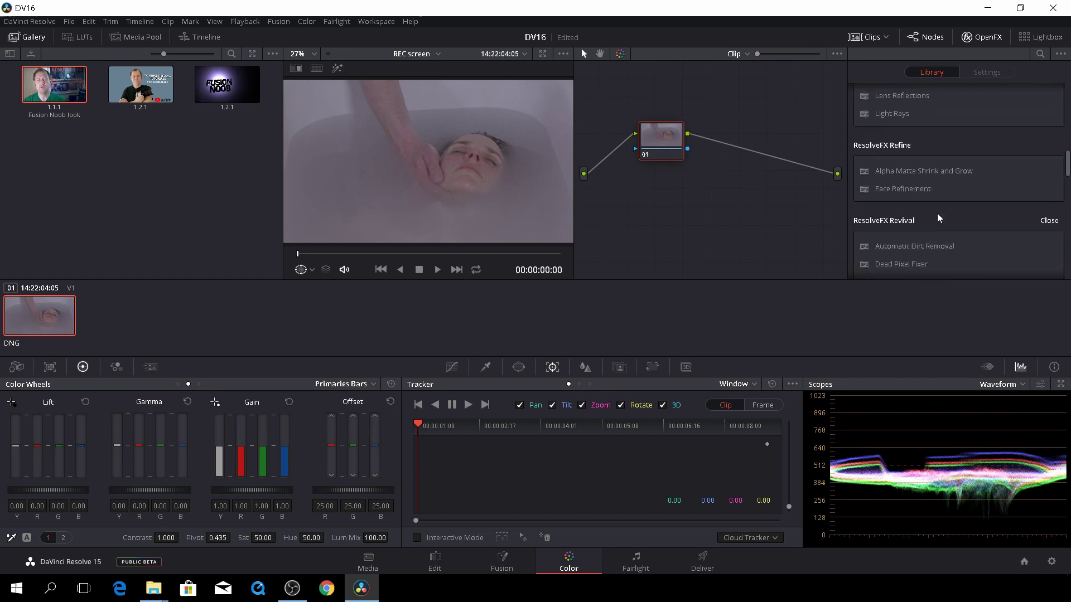
scroll(940, 218, down, 3)
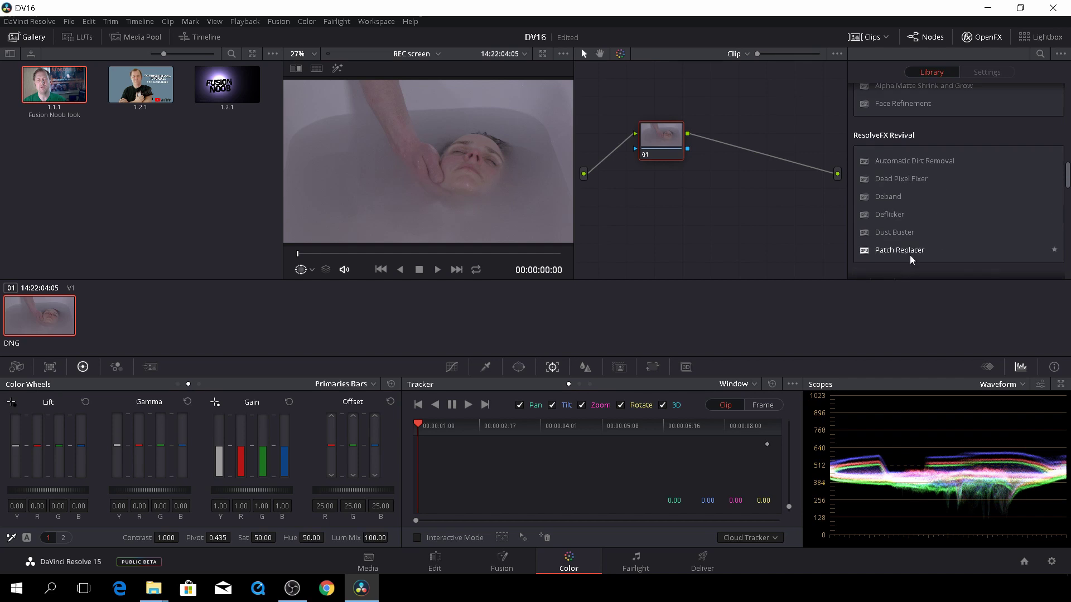
drag(910, 256, 651, 140)
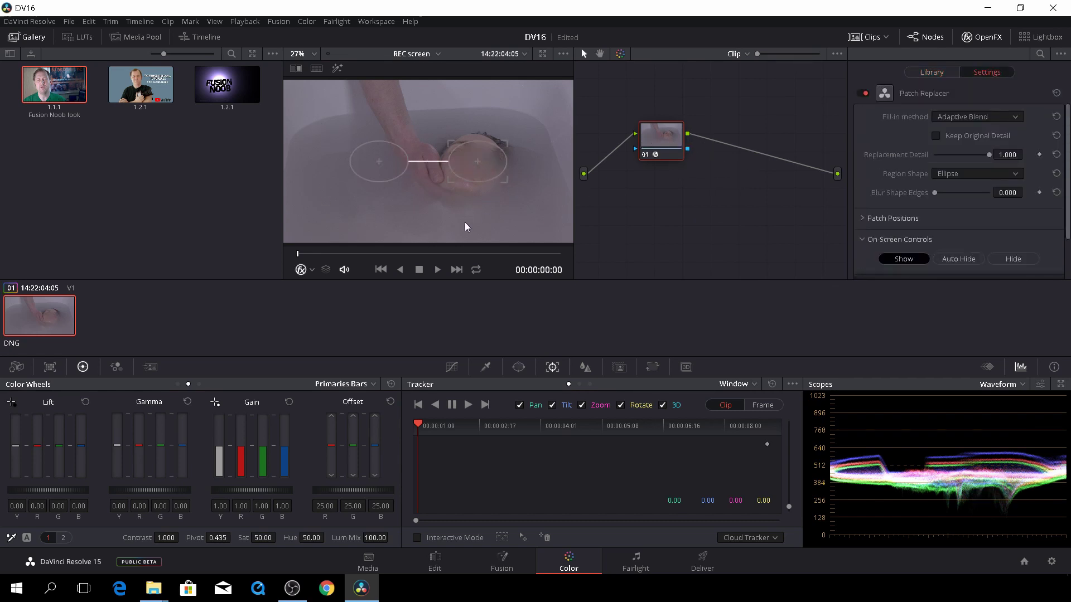
Move and shrink the patch ellipses into the plain bathwater beside the face
scroll(466, 227, up, 1)
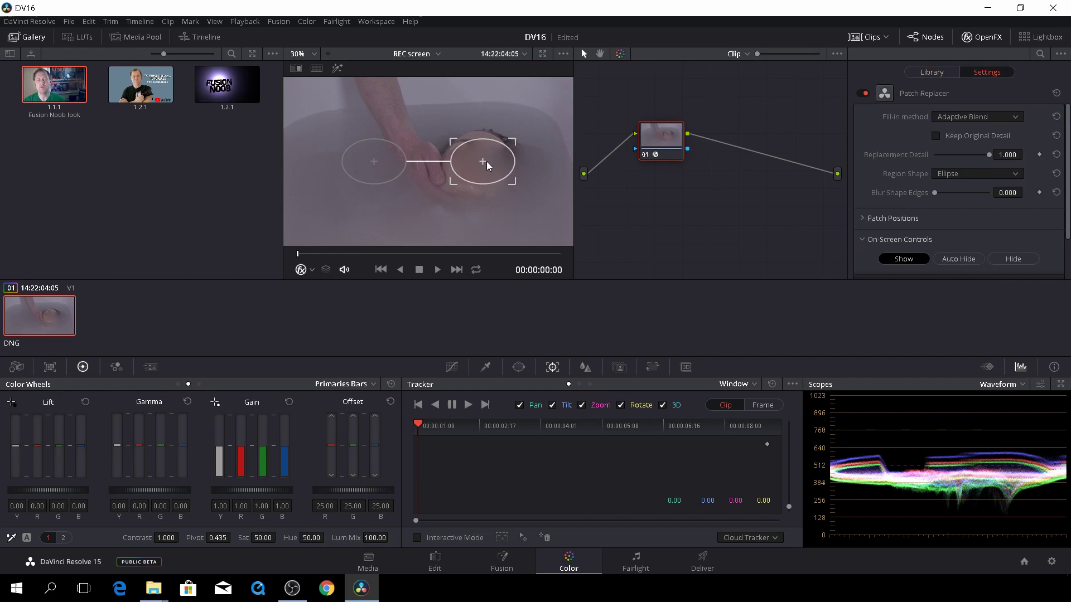
drag(482, 179, 516, 209)
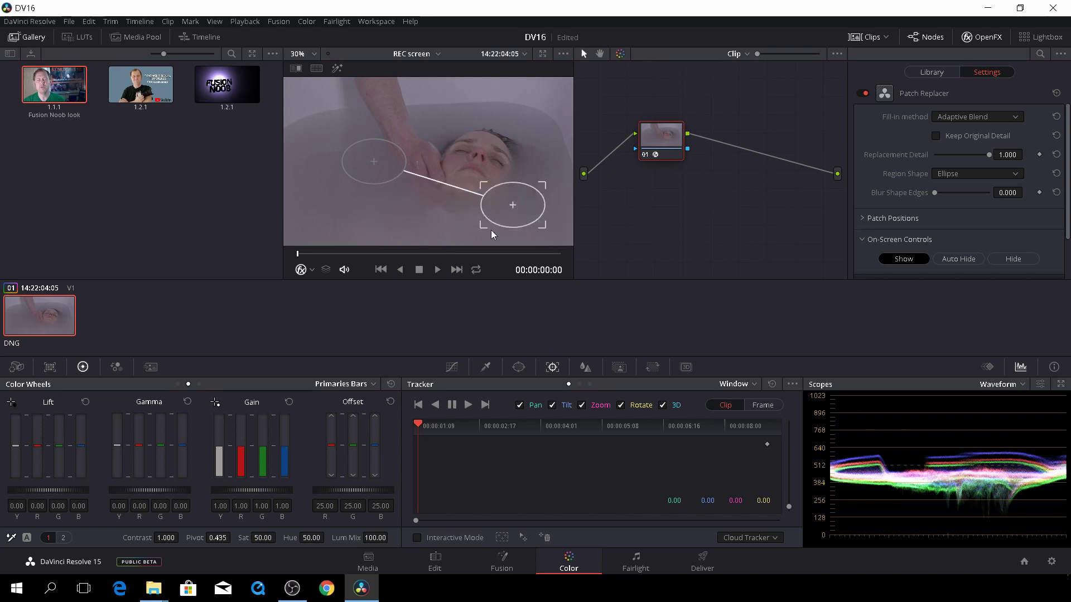
drag(297, 255, 352, 257)
drag(506, 221, 386, 221)
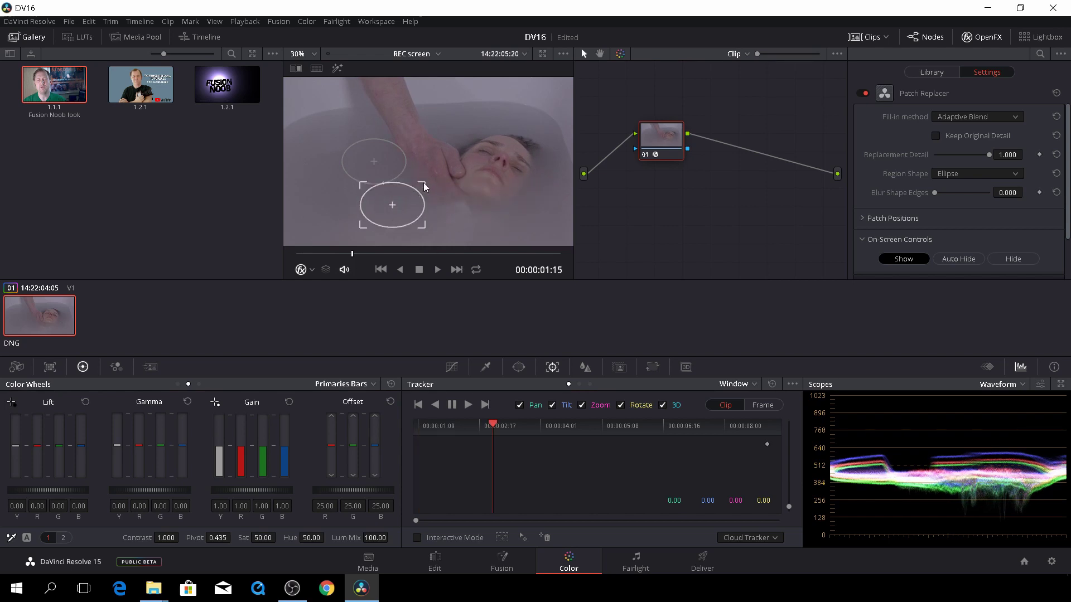
drag(425, 184, 405, 207)
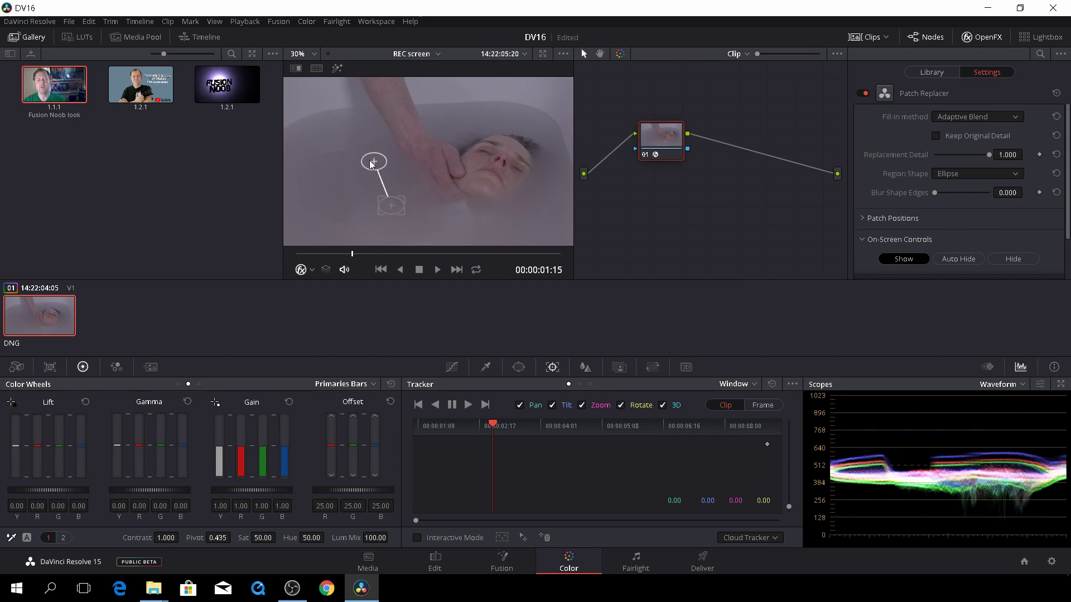
drag(371, 164, 320, 216)
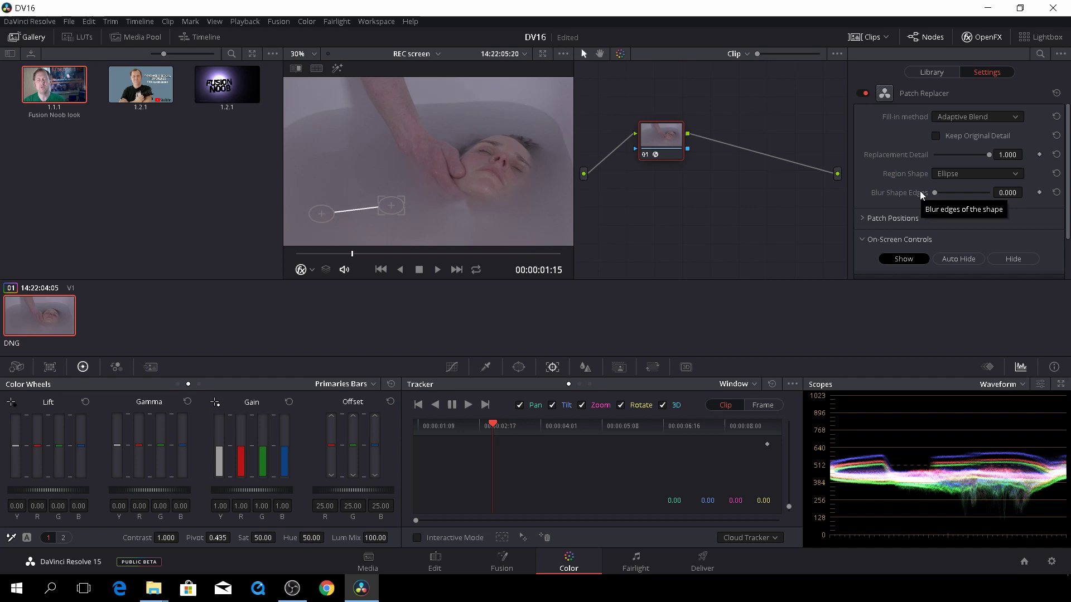
Leave Region Shape on Ellipse and set Blur Shape Edges to 0.225
scroll(898, 144, down, 2)
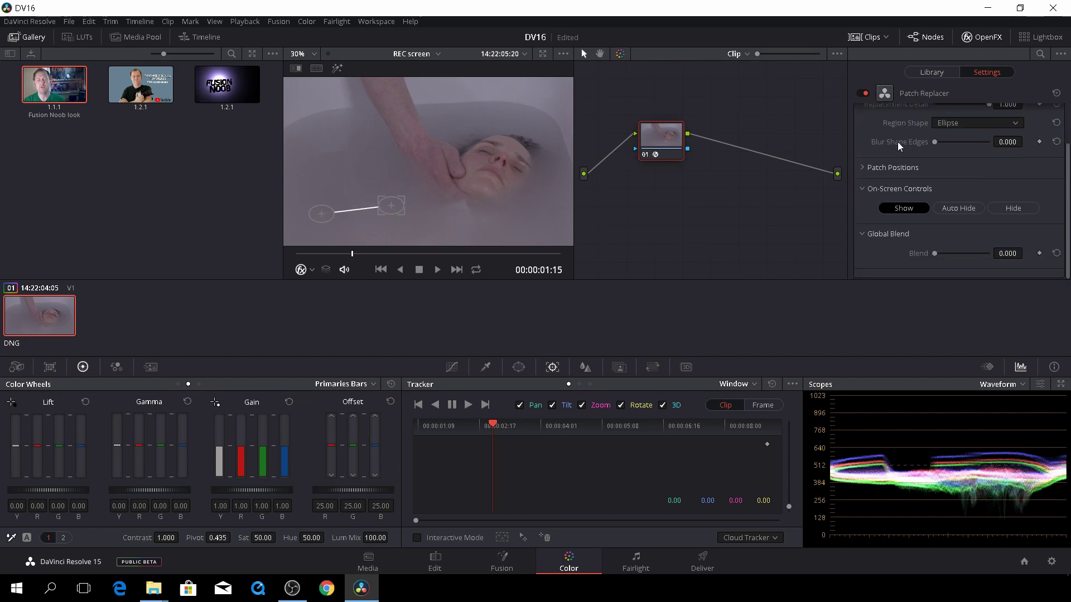
scroll(898, 145, up, 2)
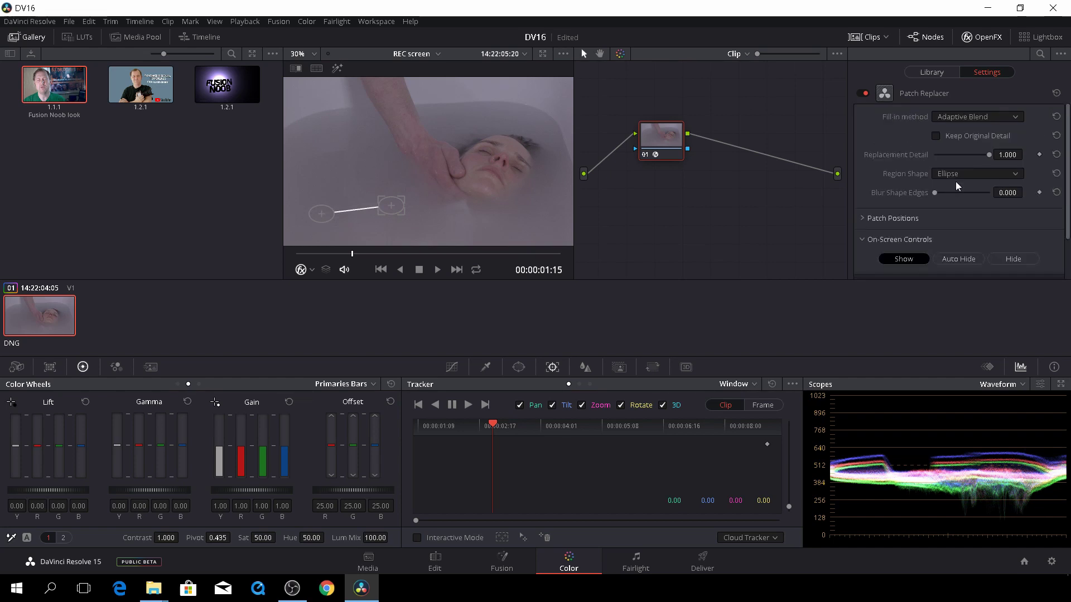
click(1004, 176)
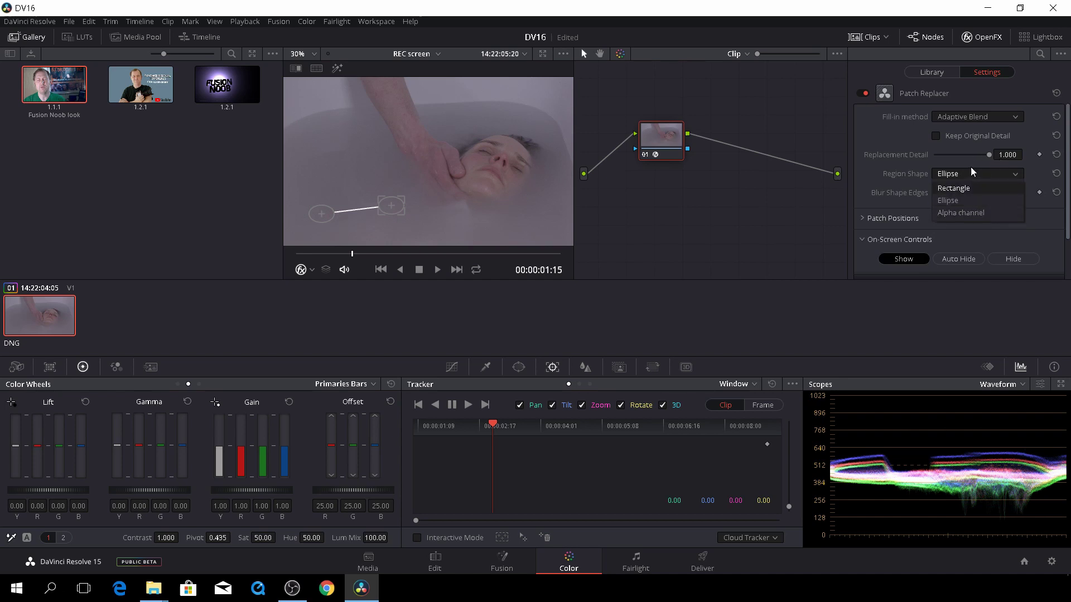
click(910, 136)
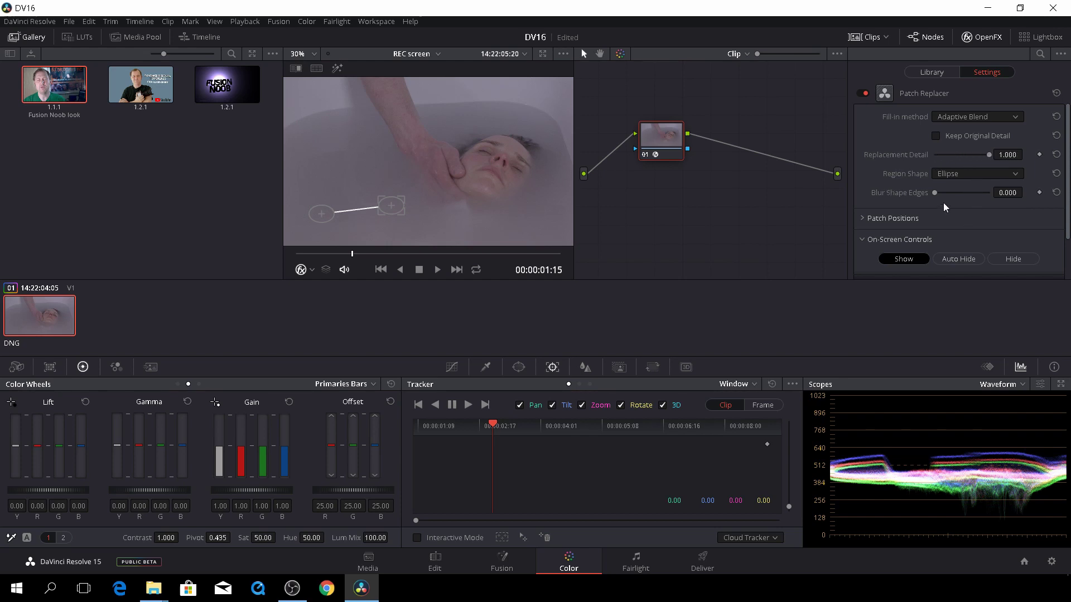
drag(938, 192, 947, 195)
Switch the tracker to FX, add a tracker point, and track it forward and in reverse
click(753, 384)
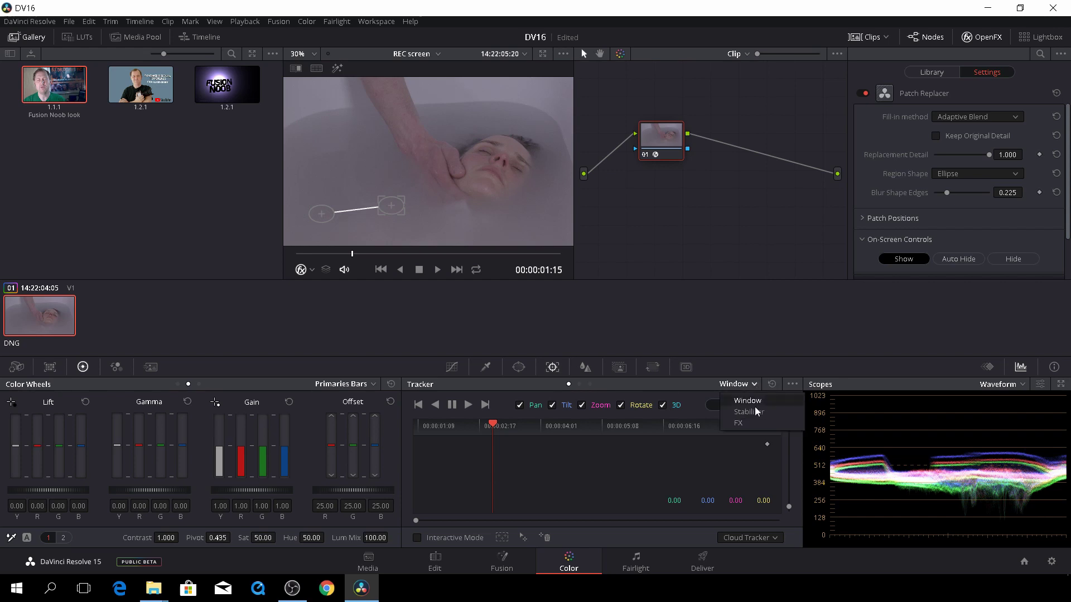
click(738, 423)
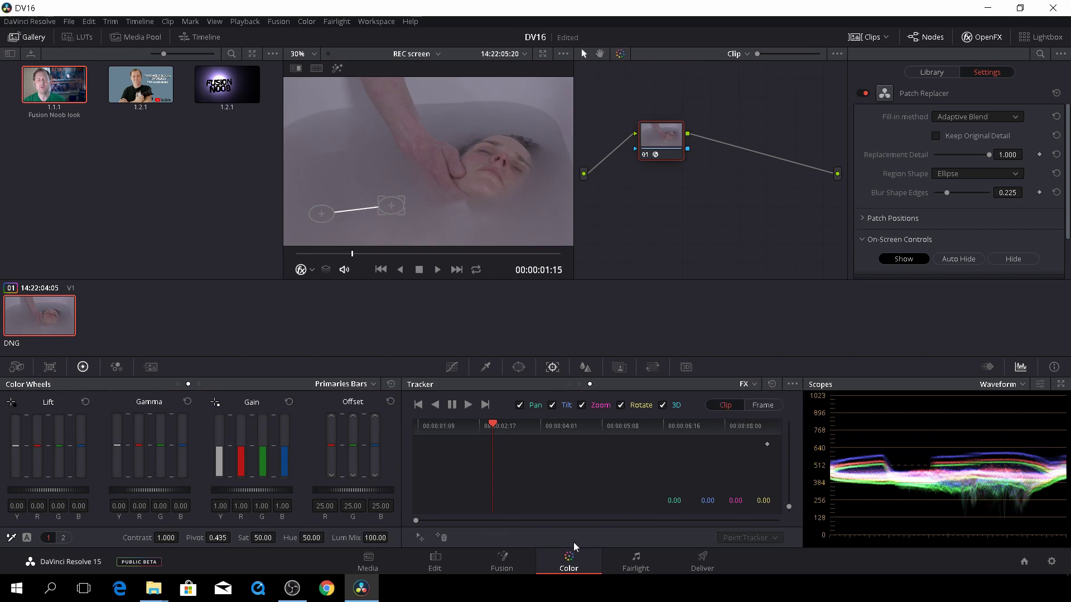
click(421, 537)
click(467, 406)
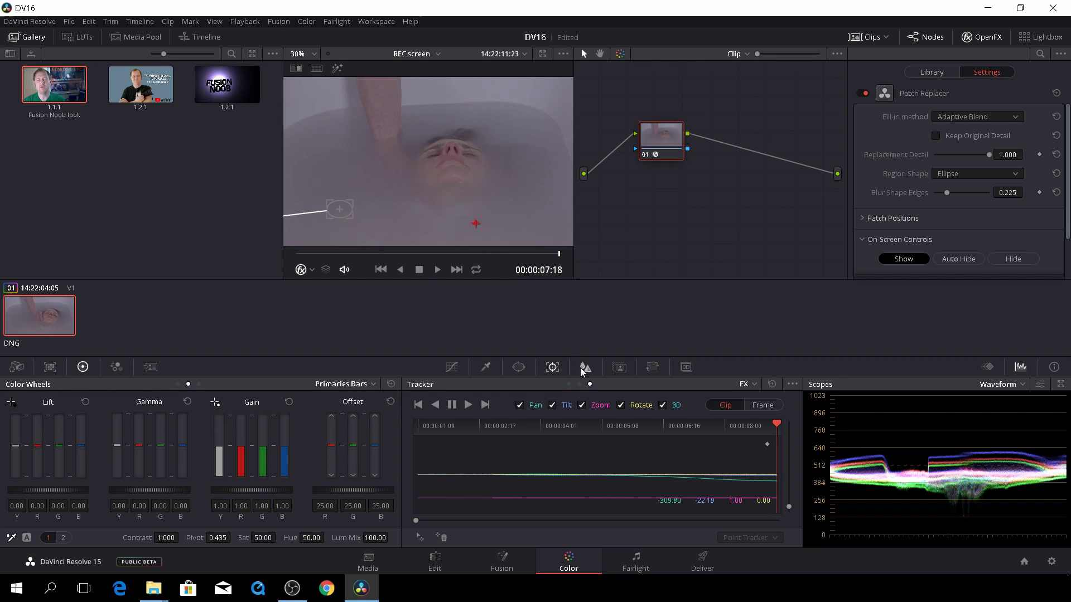
click(435, 406)
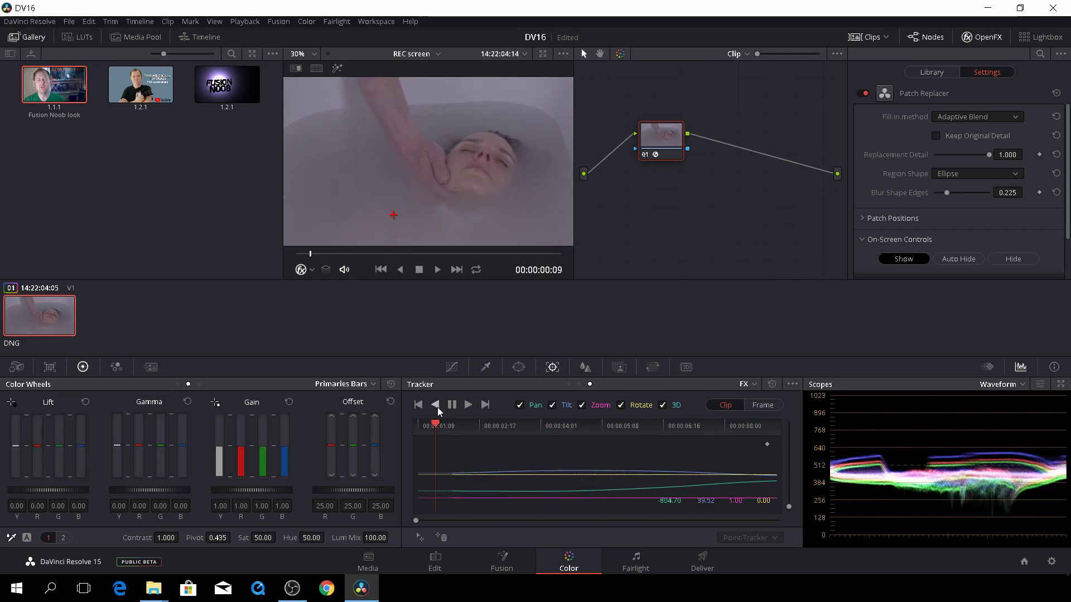
Drag the tracked patch regions and endpoints back into the water within the image
scroll(500, 214, down, 2)
scroll(500, 214, down, 1)
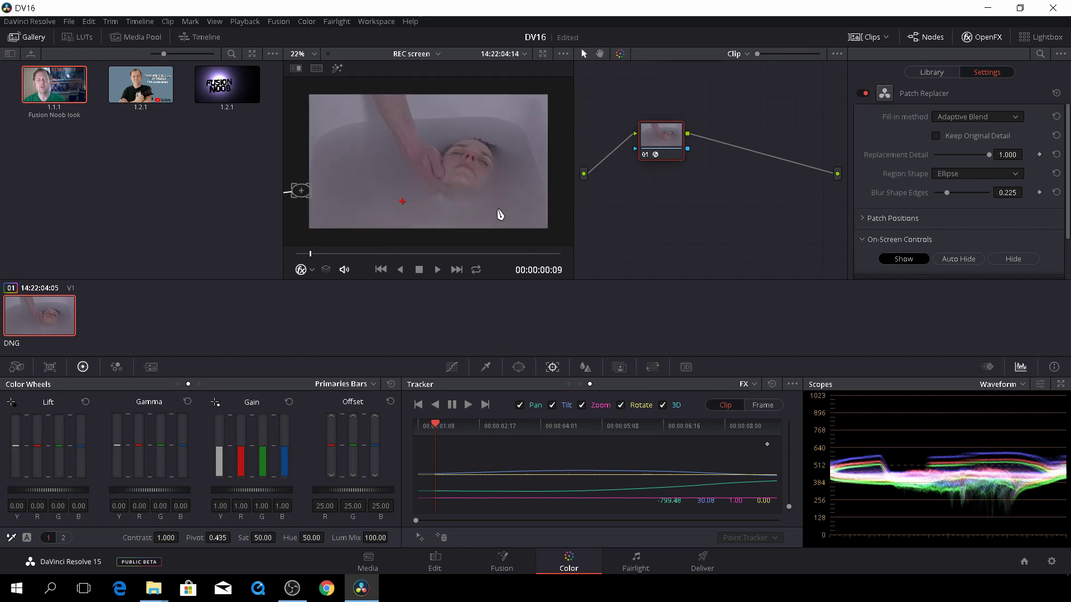
drag(317, 193, 412, 199)
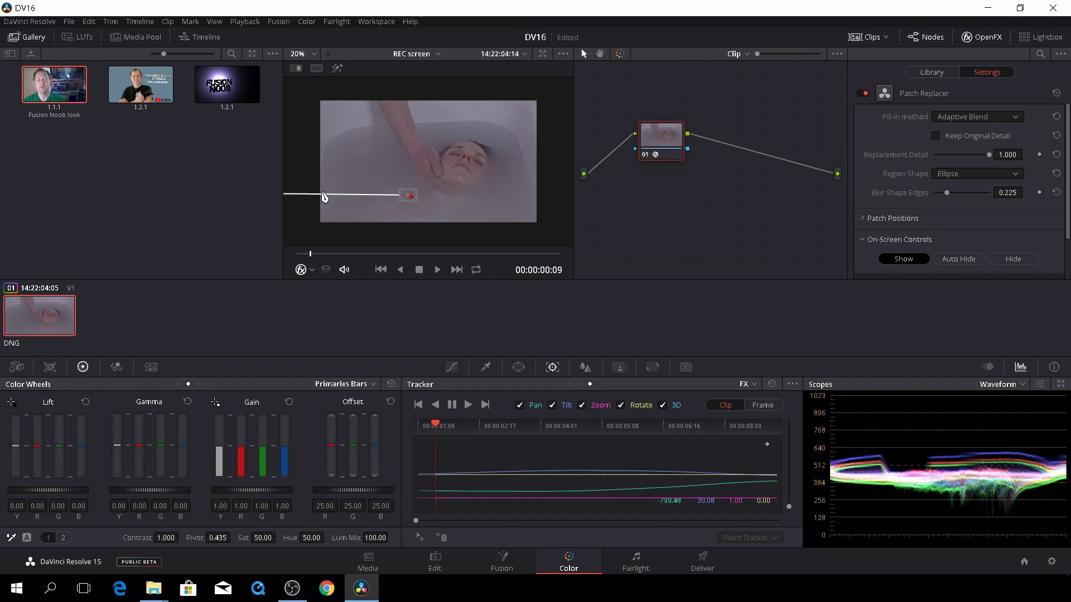
scroll(323, 195, down, 1)
drag(324, 191, 379, 192)
scroll(448, 167, up, 1)
scroll(449, 168, up, 3)
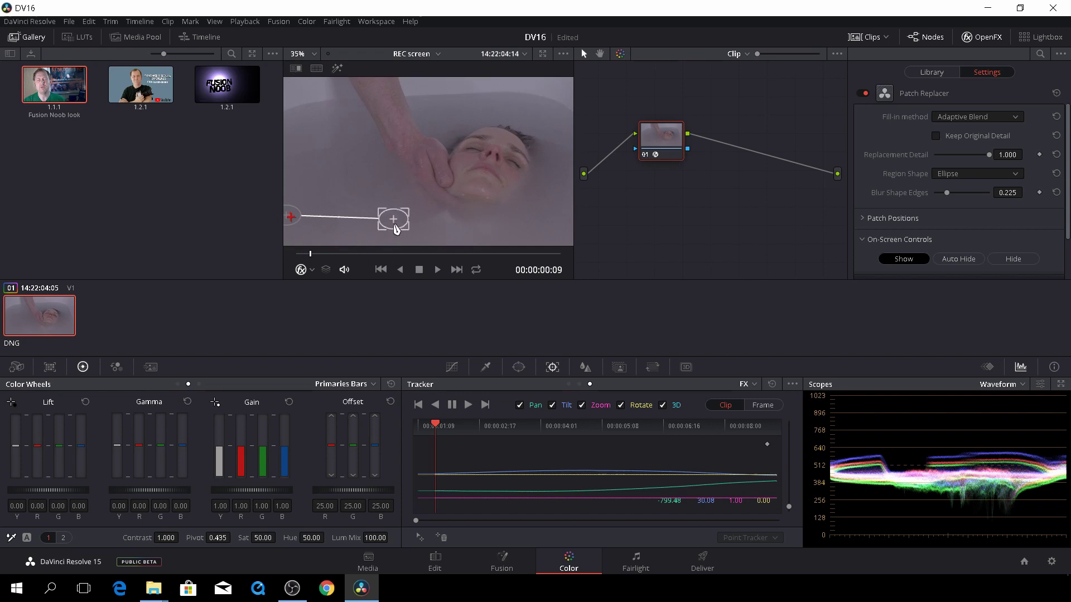
drag(394, 219, 354, 235)
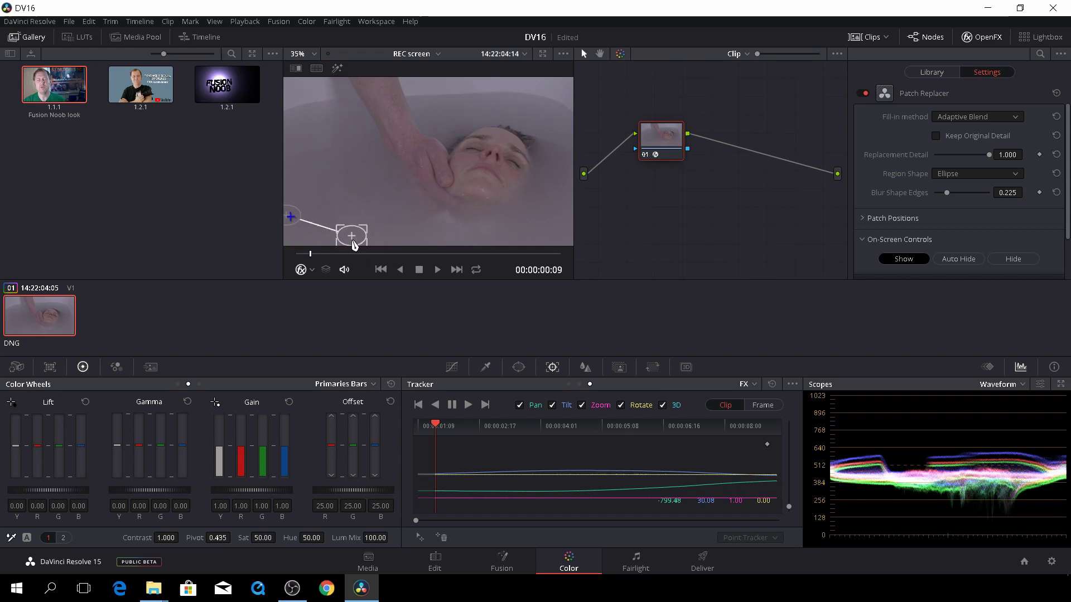
Play the clip, nudge the patch region up-right, and review the playback again
key(space)
key(space)
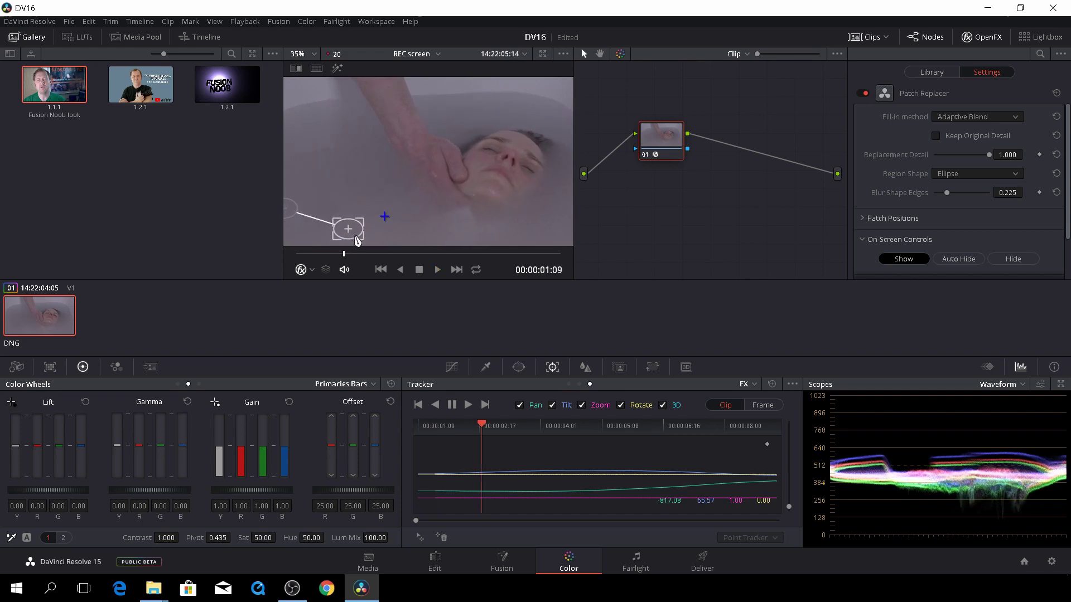
drag(353, 244, 394, 225)
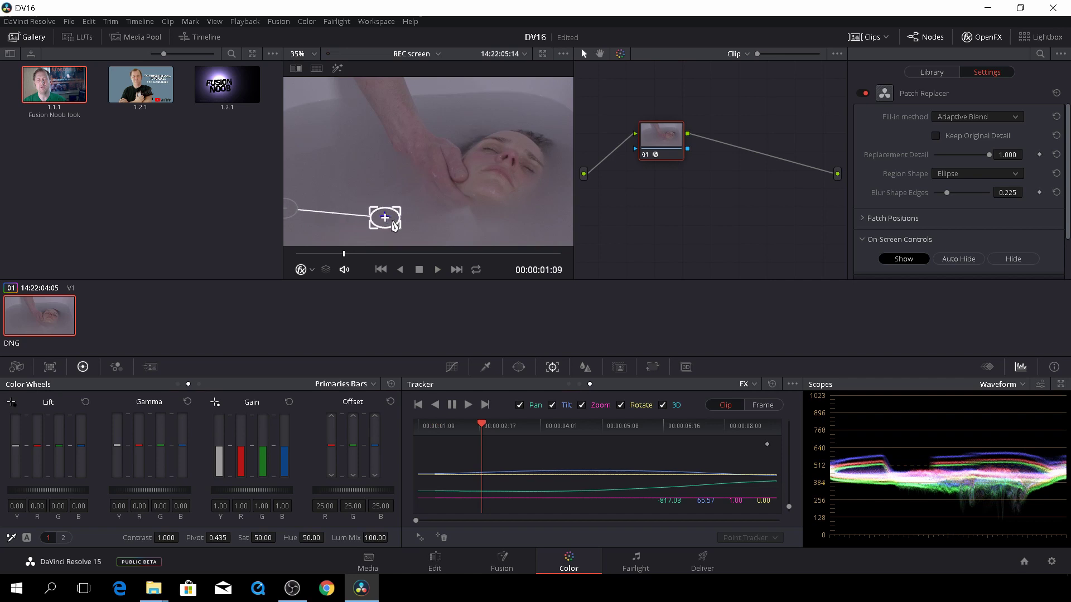
key(space)
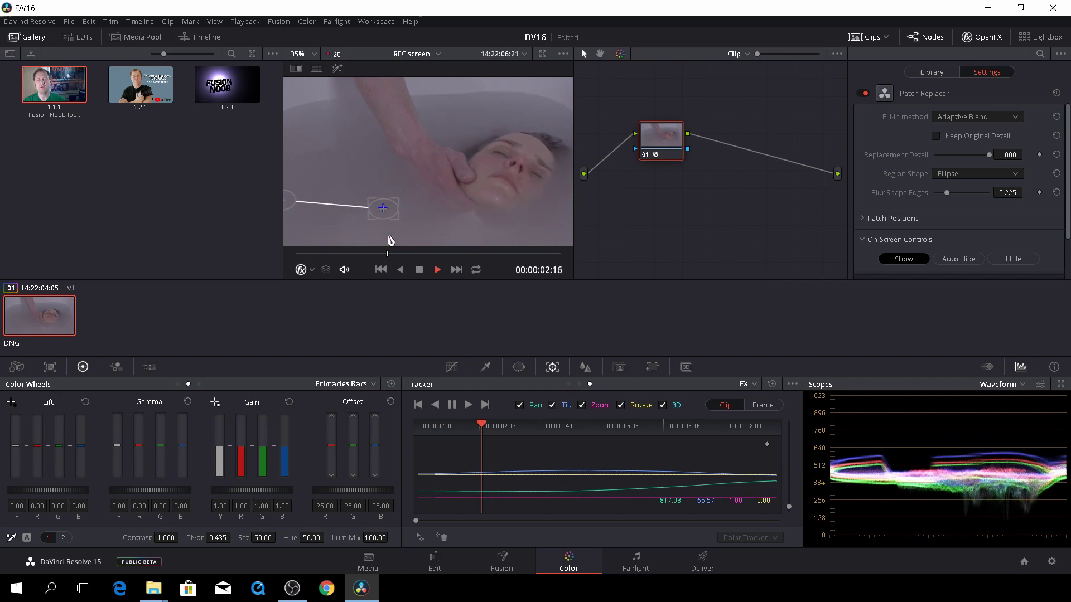
scroll(439, 221, down, 1)
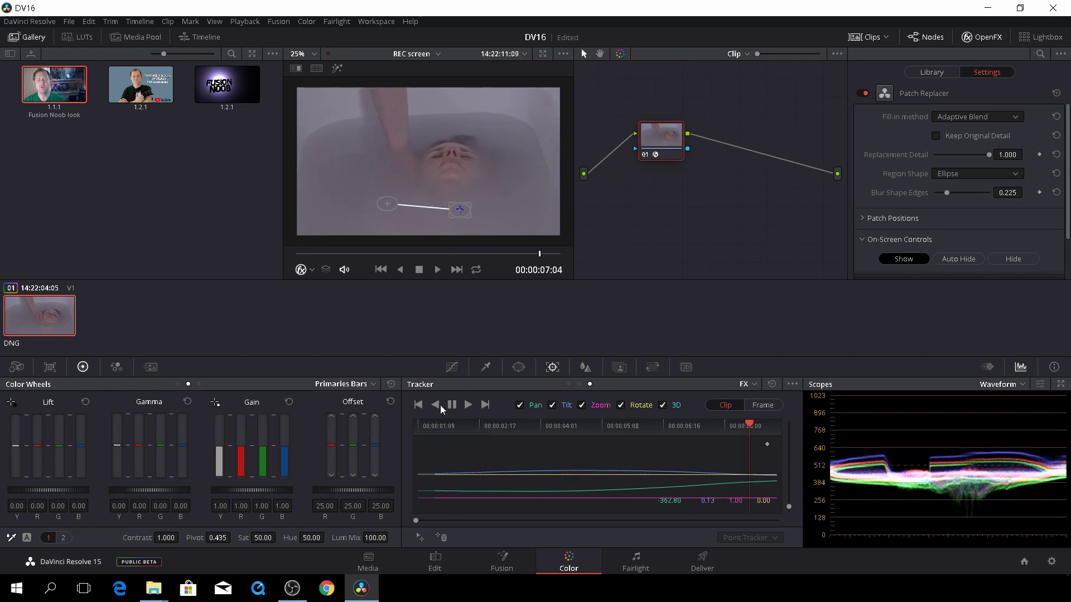
Back on the Edit page, scrub the source clip to where the hand holds the face in the water
click(435, 560)
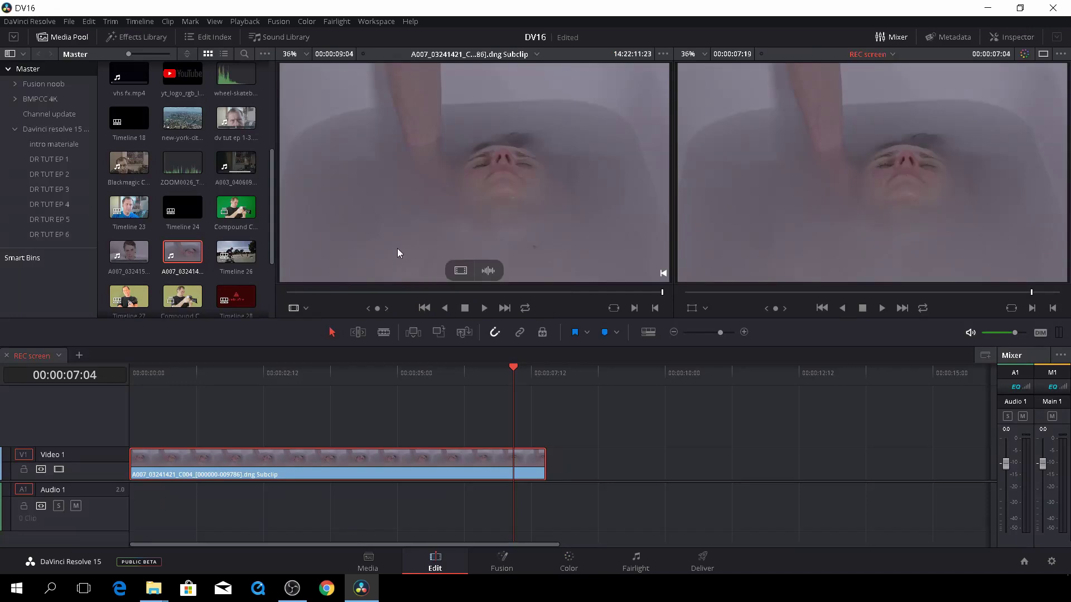
drag(510, 369, 244, 384)
key(Home)
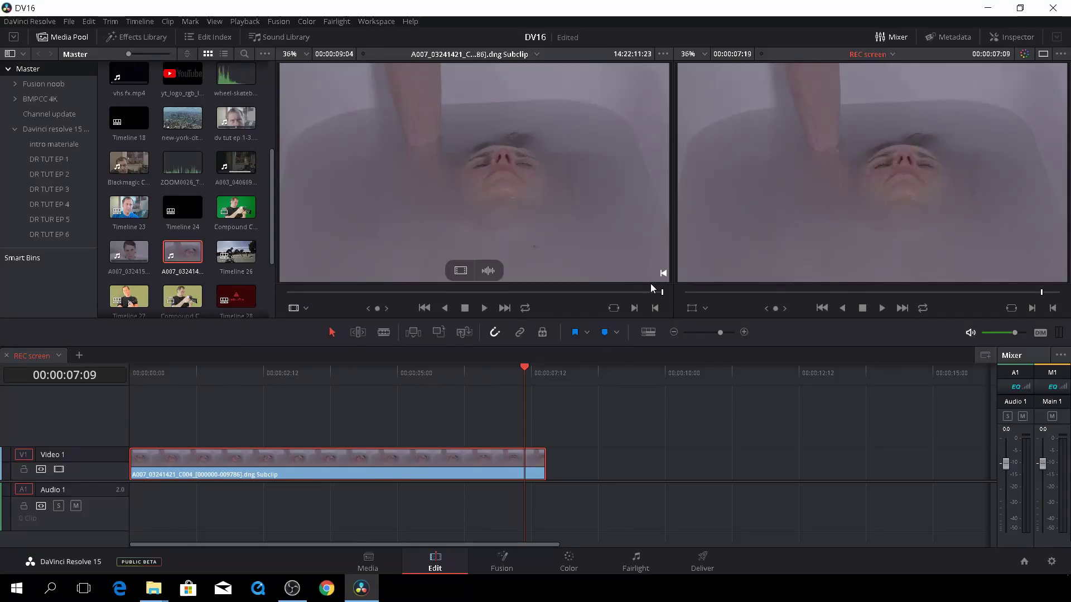
drag(661, 291, 426, 292)
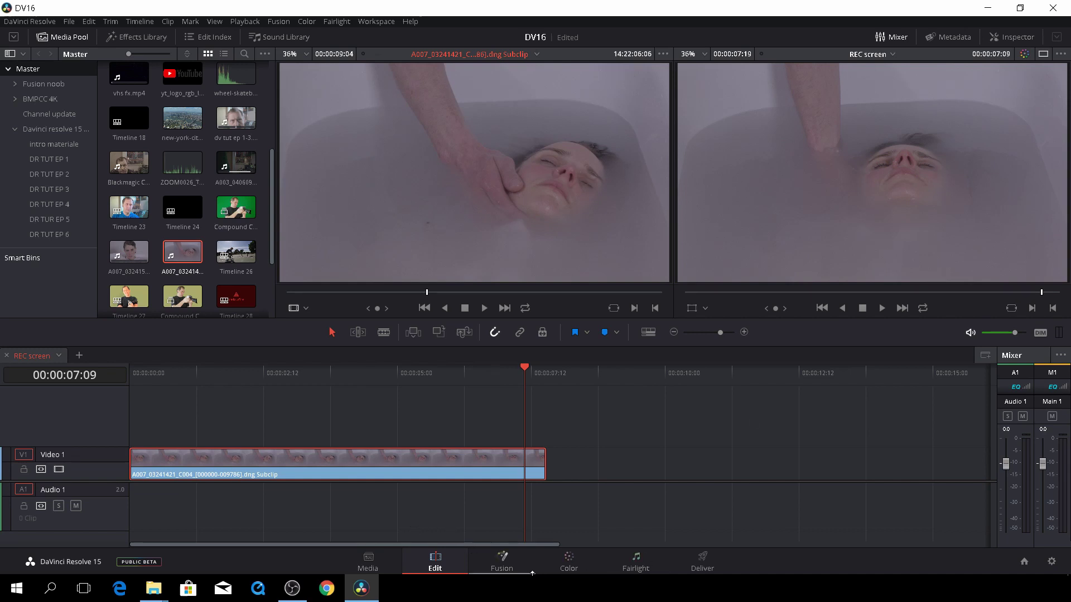
After a quick Color page check, blade the clip at 00:00:07:09 and select the short tail piece
click(570, 567)
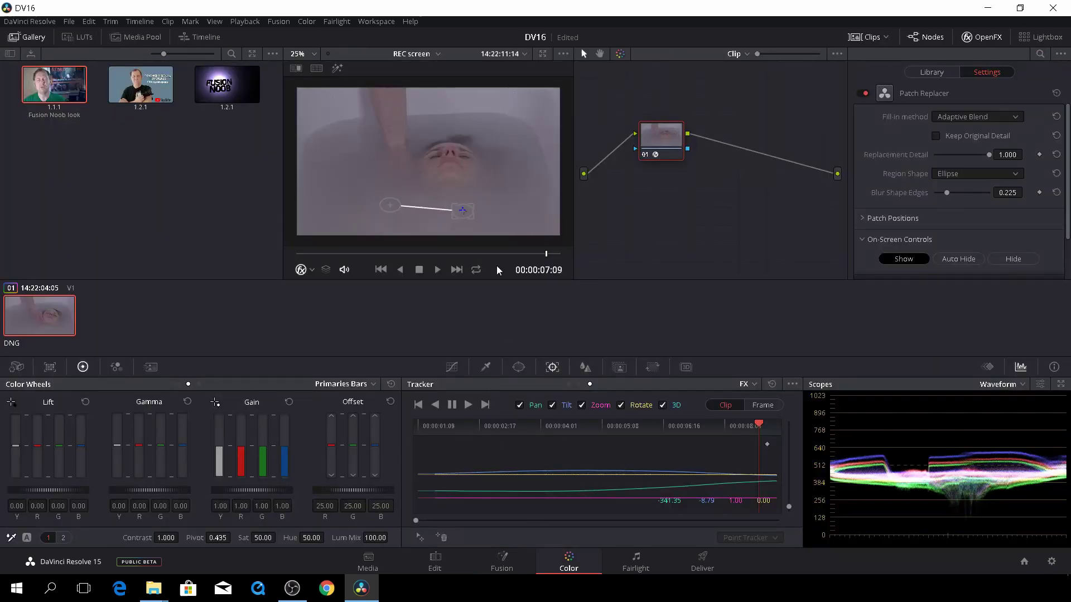
click(441, 560)
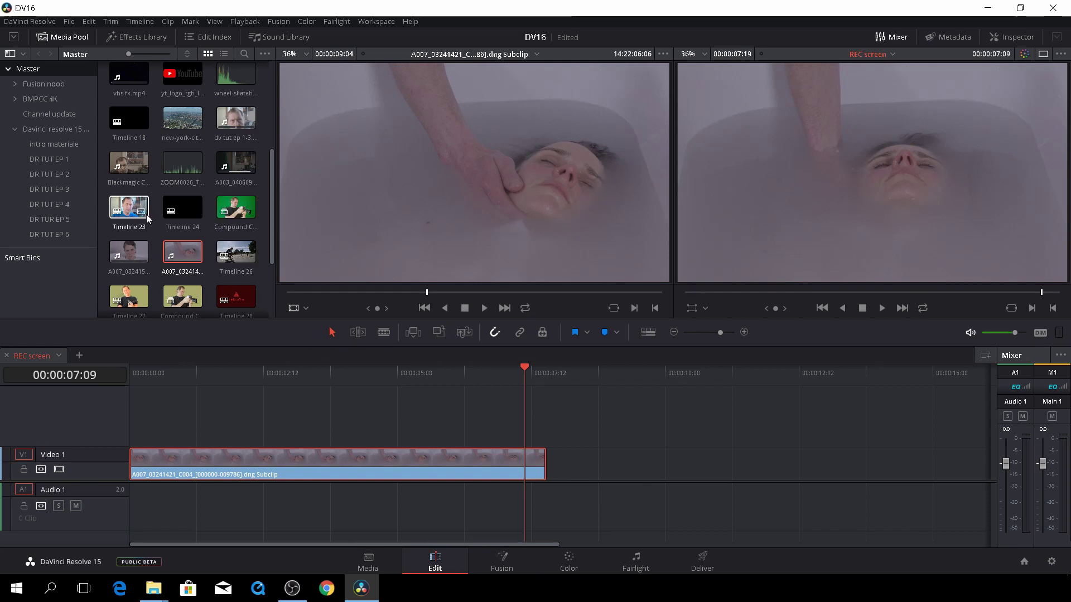
scroll(146, 218, down, 2)
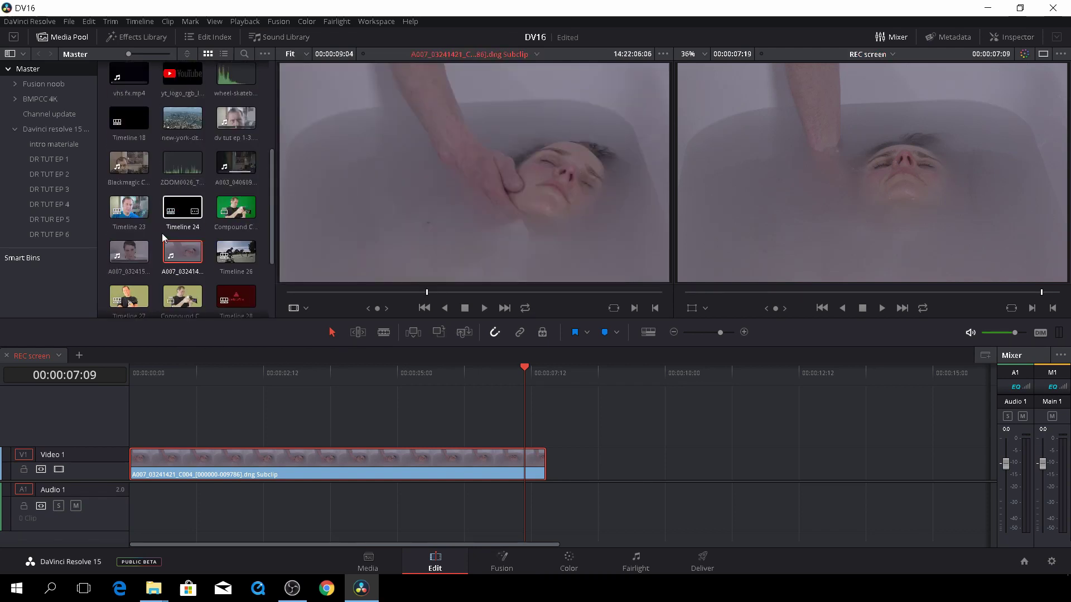
scroll(156, 225, up, 1)
scroll(168, 236, down, 2)
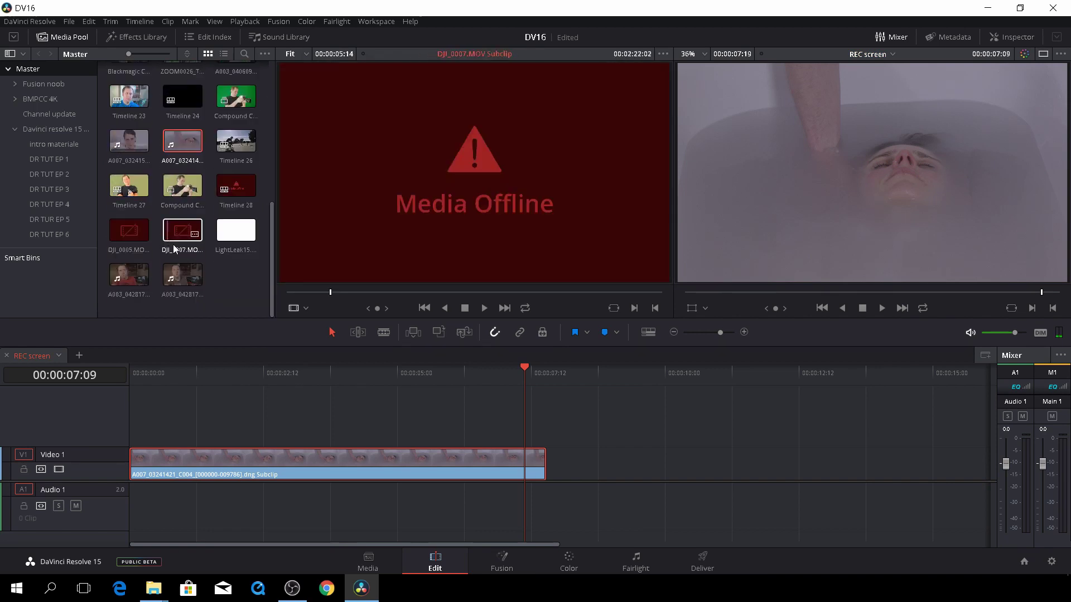
mouse_move(179, 186)
mouse_down()
mouse_move(695, 387)
mouse_move(640, 464)
mouse_move(329, 334)
mouse_move(190, 202)
mouse_up()
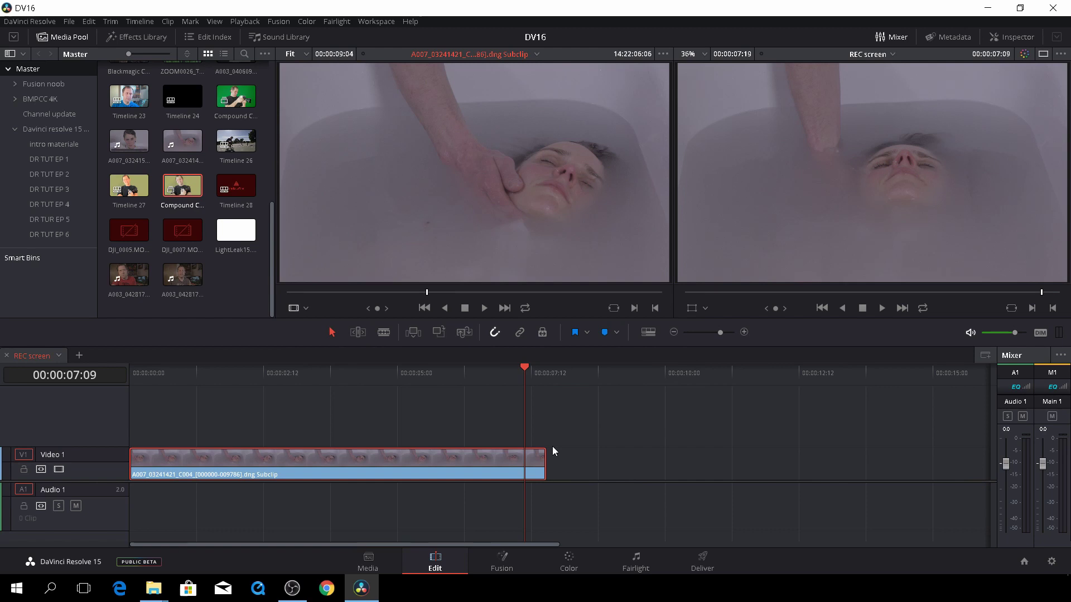
key(b)
click(528, 464)
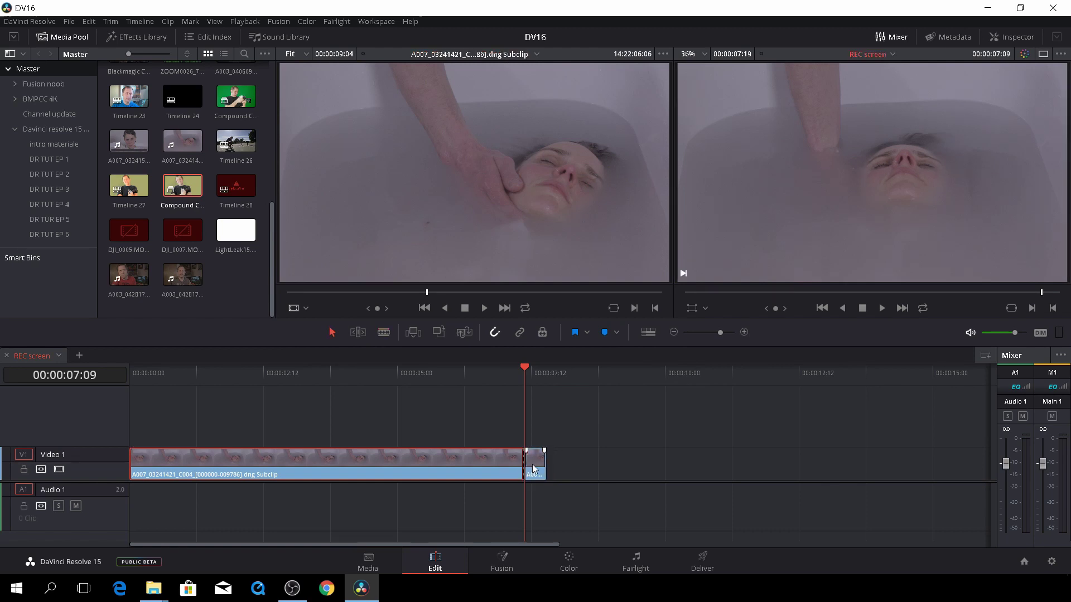
click(532, 468)
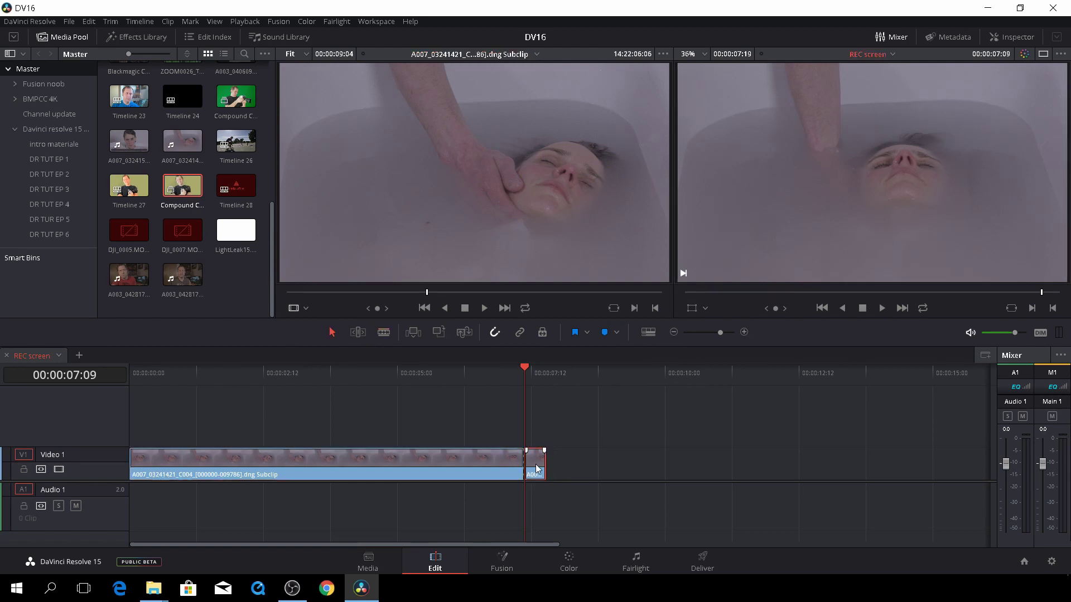
Reset node 01's grade on the Color page and apply Patch Replacer to it
click(572, 561)
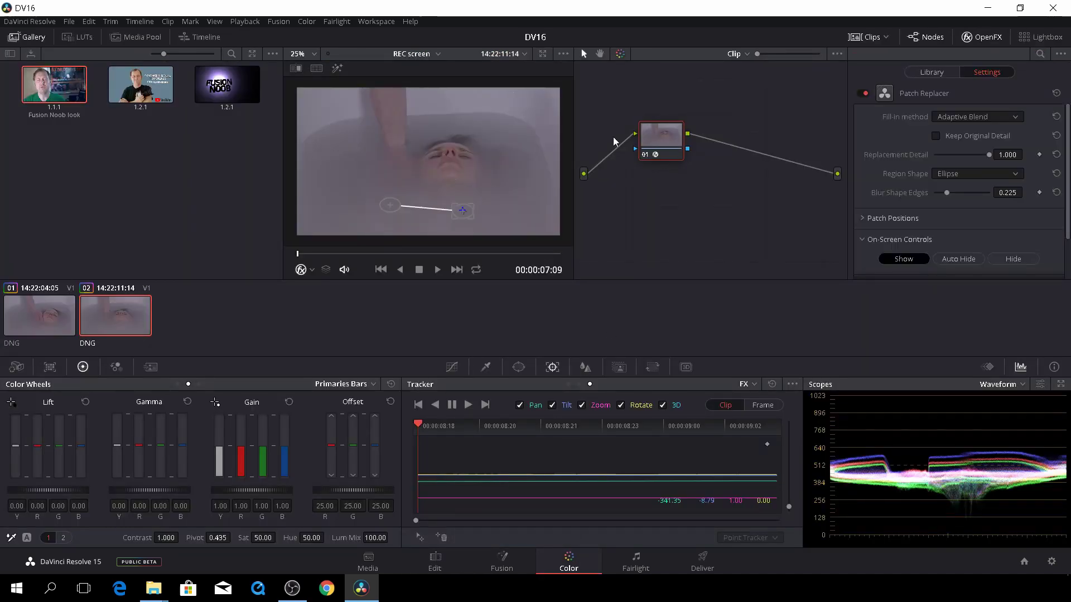
right_click(657, 136)
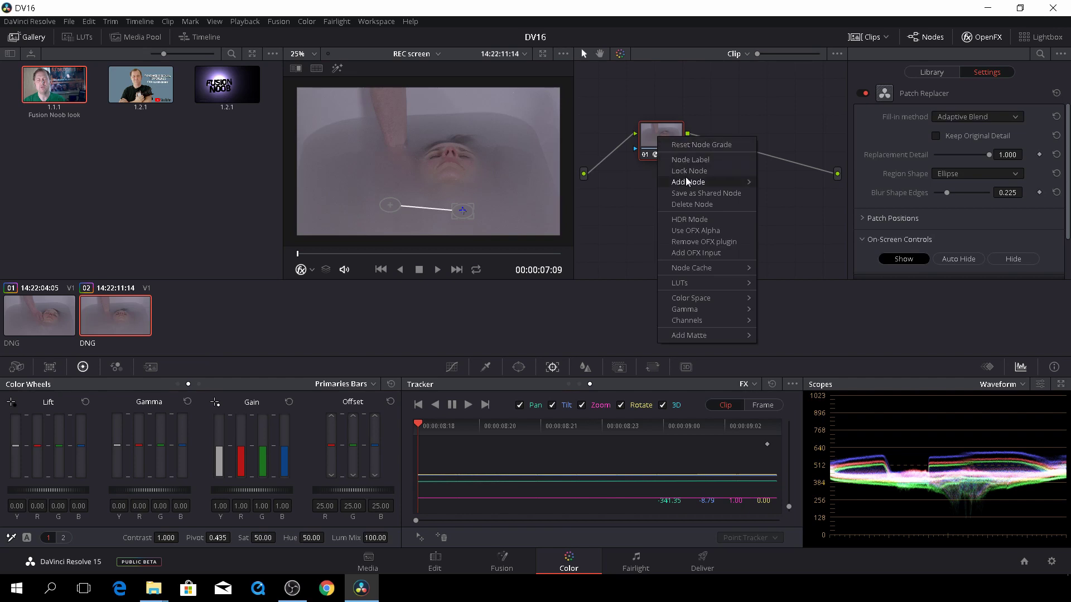
click(718, 145)
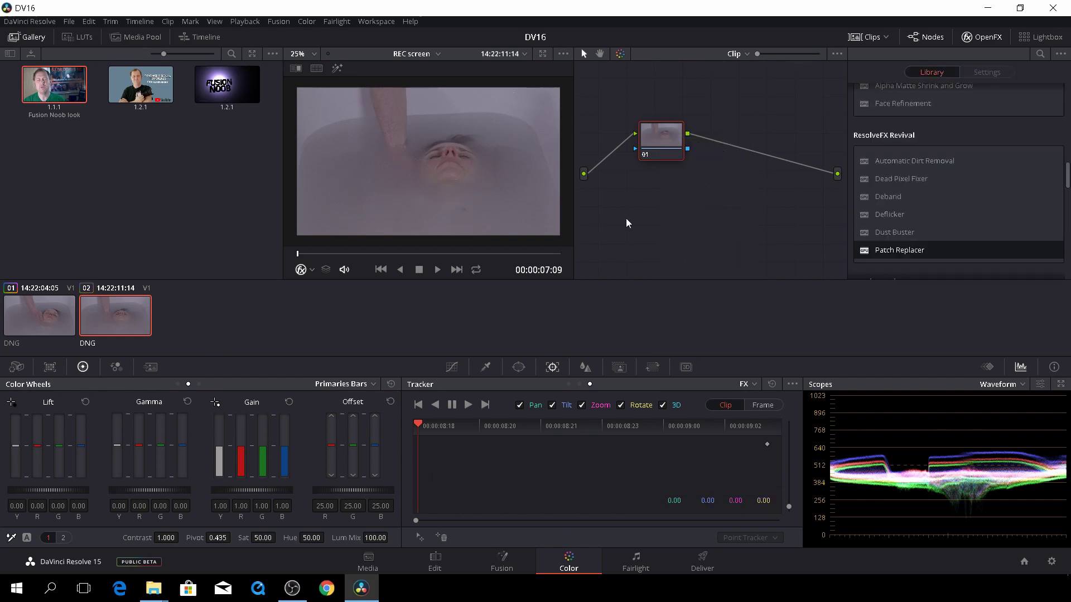
drag(906, 249, 673, 140)
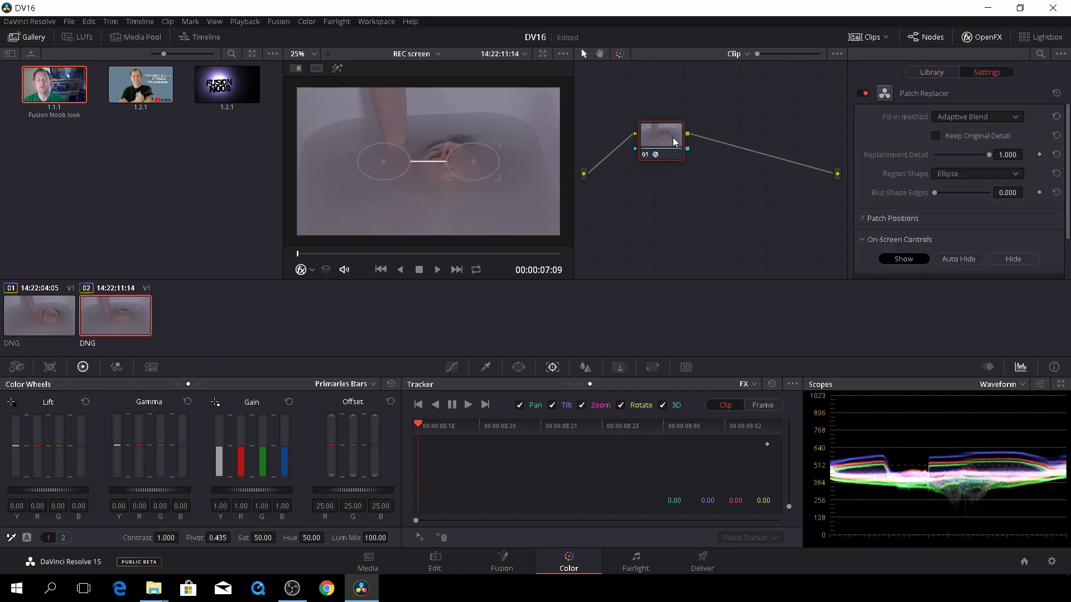
Set Fill-in method to Clone, with the source patch over the face and the target below
click(969, 115)
click(981, 130)
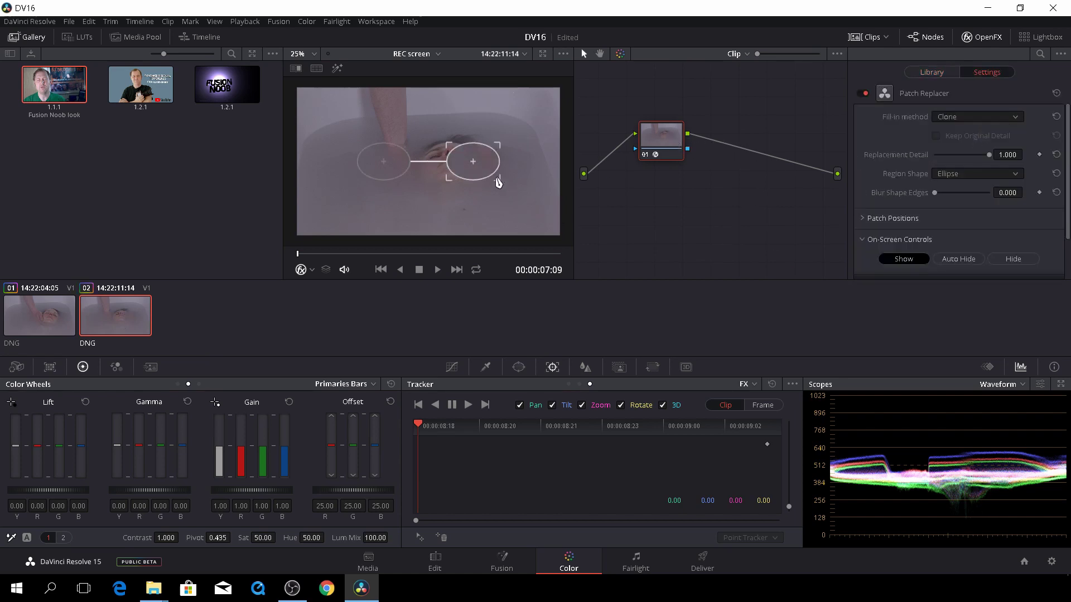
drag(383, 167, 357, 217)
drag(472, 175, 460, 237)
drag(371, 212, 478, 174)
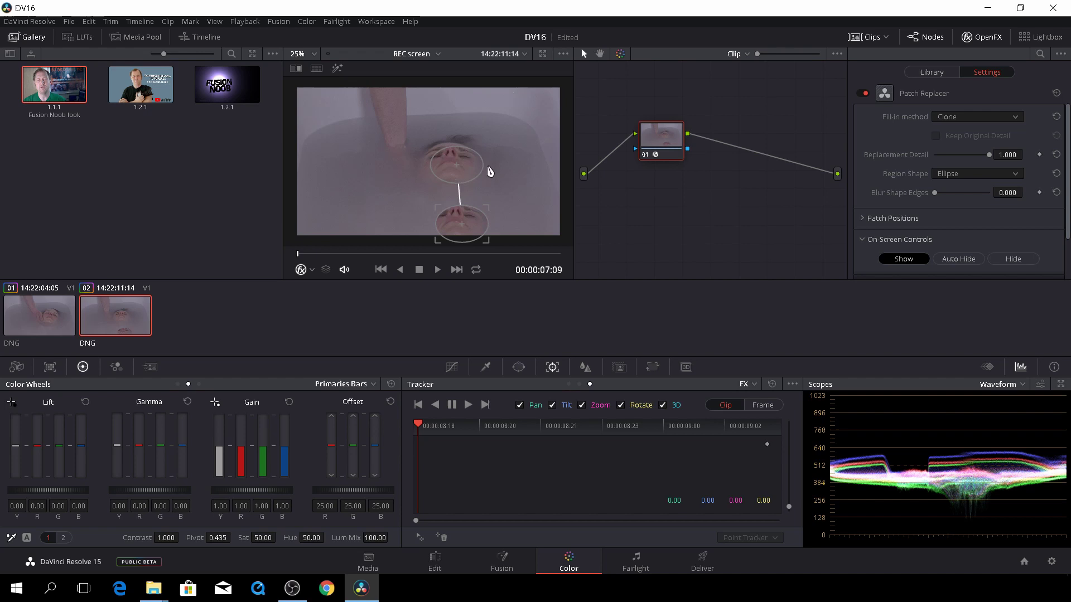
click(989, 174)
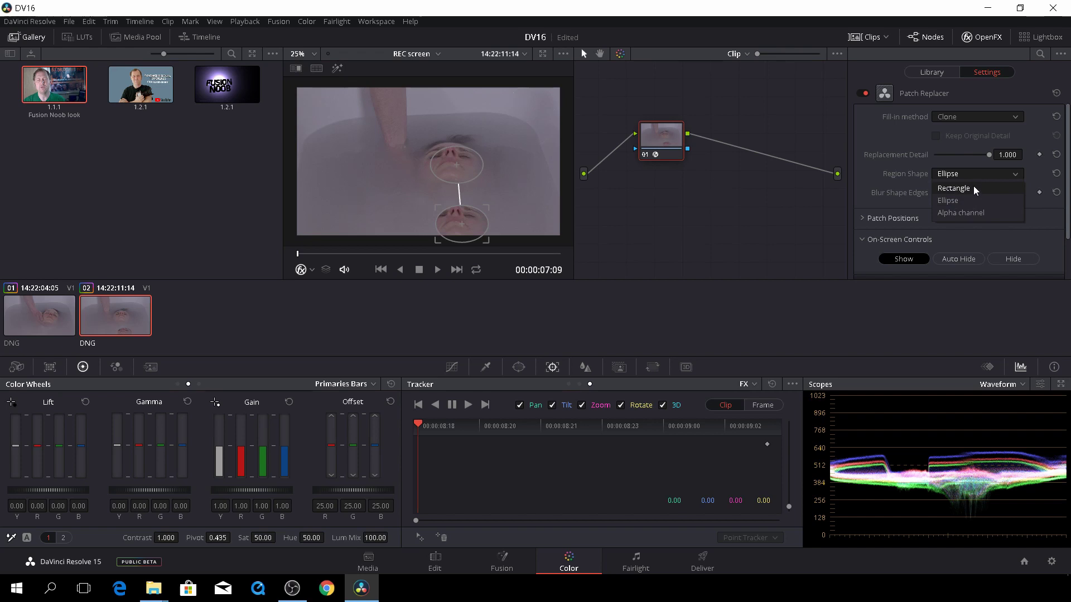
Keep the Ellipse shape, enlarge the clone ellipses, and fit the source patch over the whole face
click(972, 200)
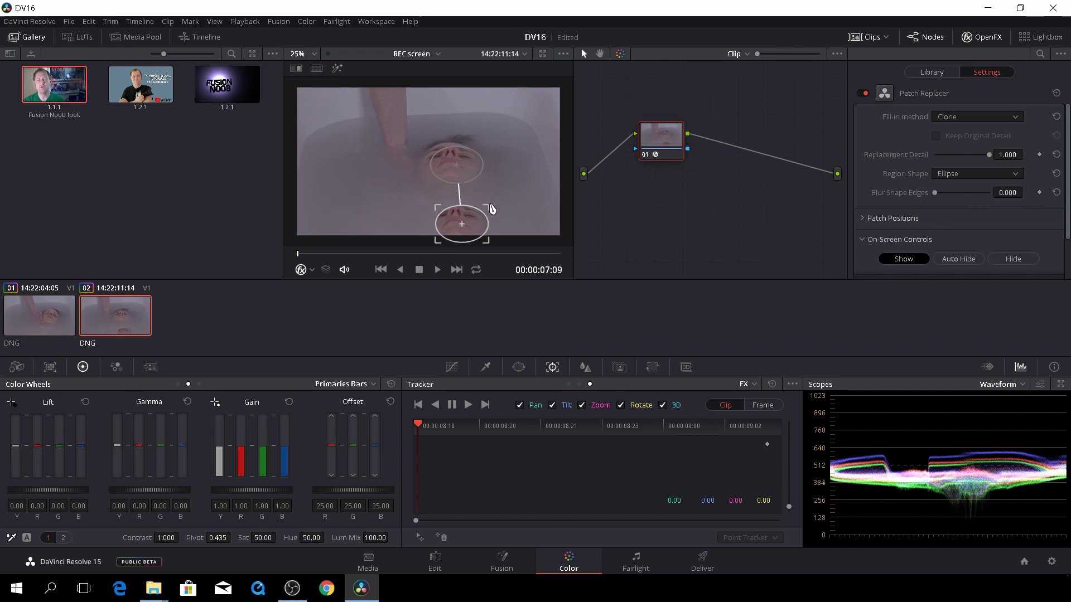
drag(499, 200, 470, 220)
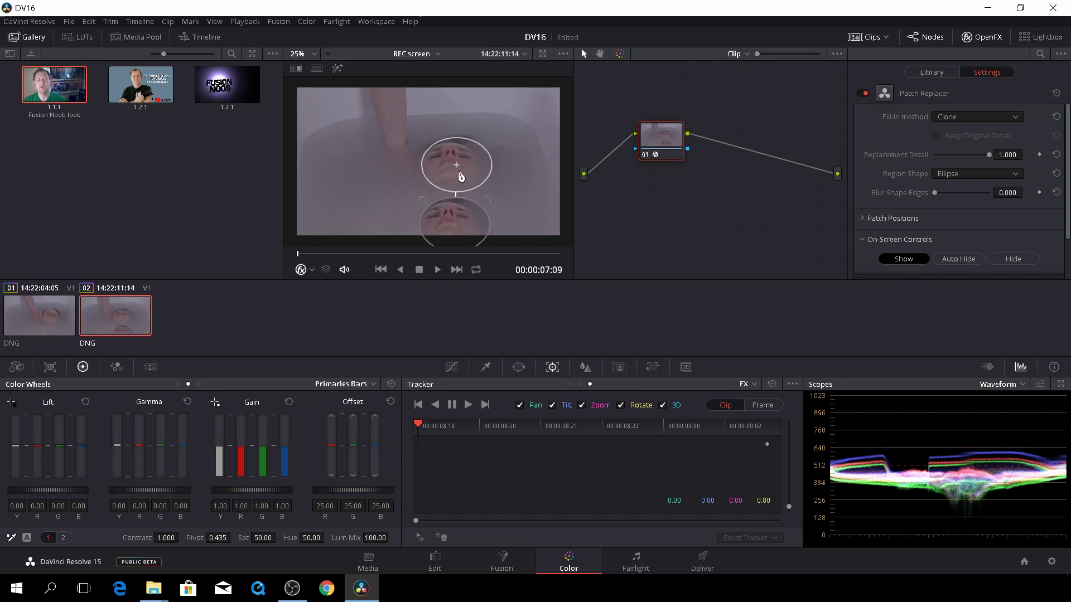
drag(461, 176, 457, 173)
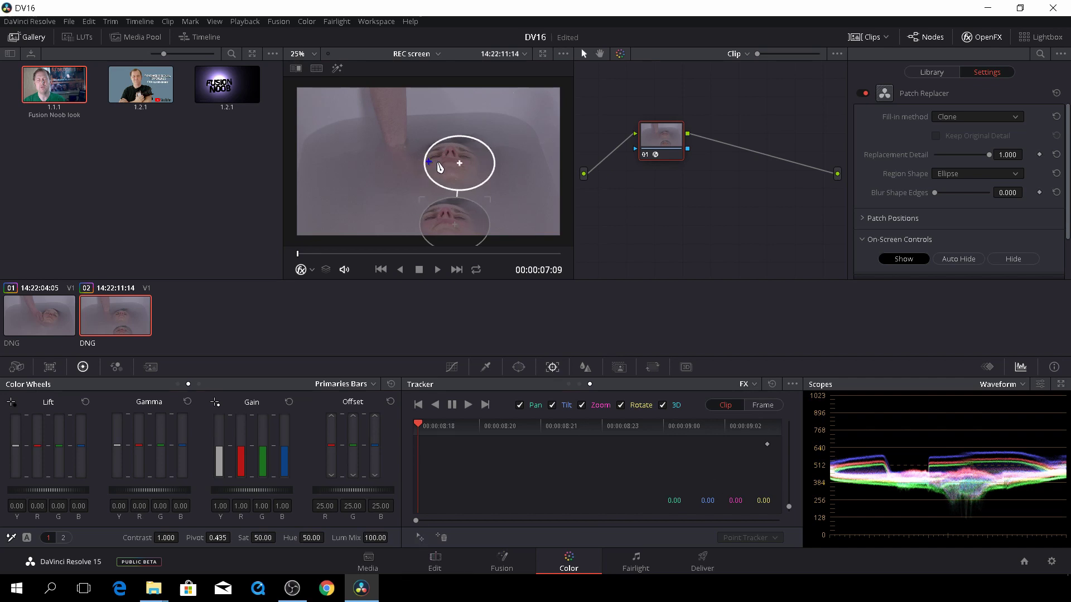
drag(433, 169, 360, 191)
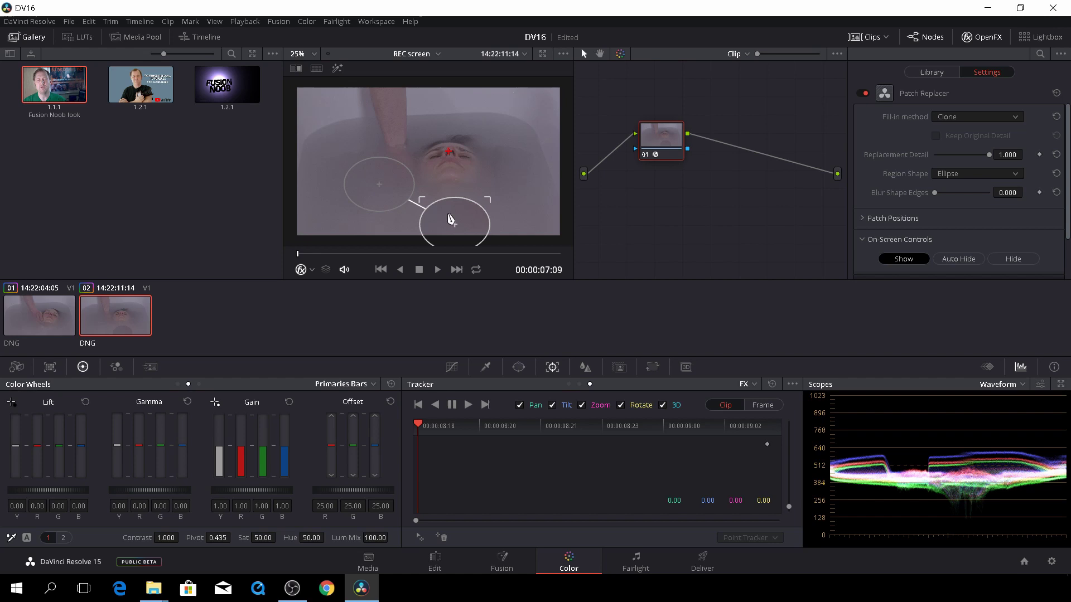
drag(379, 181, 450, 164)
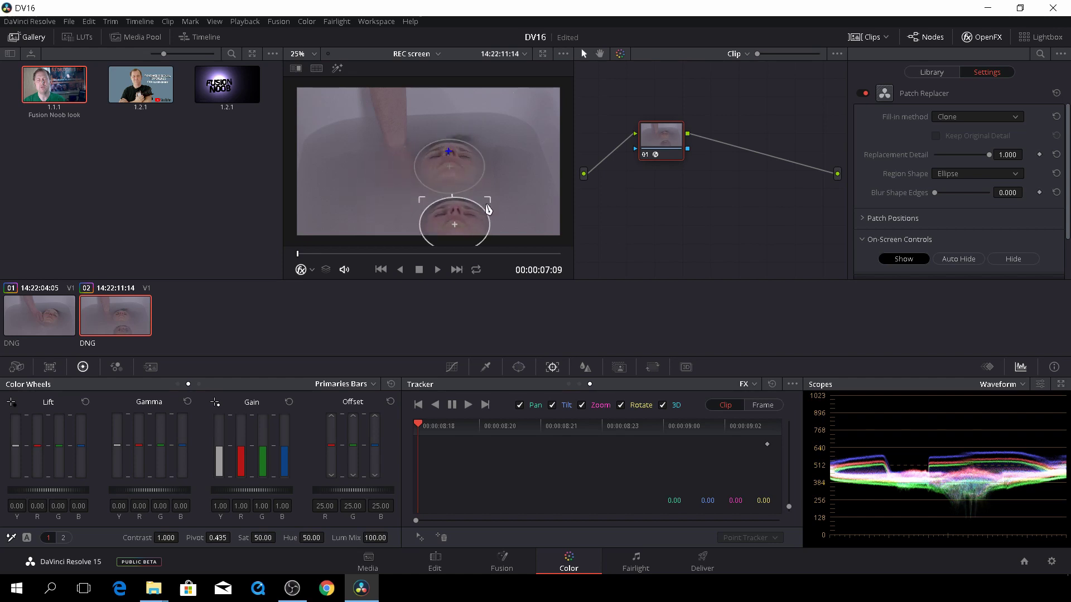
drag(492, 201, 495, 198)
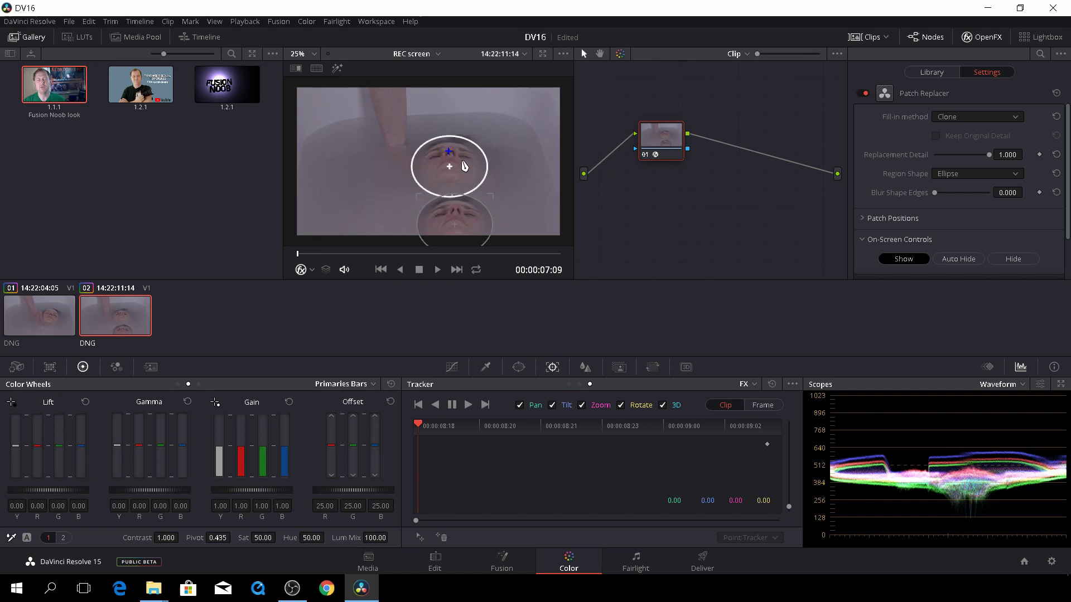
drag(465, 162, 465, 165)
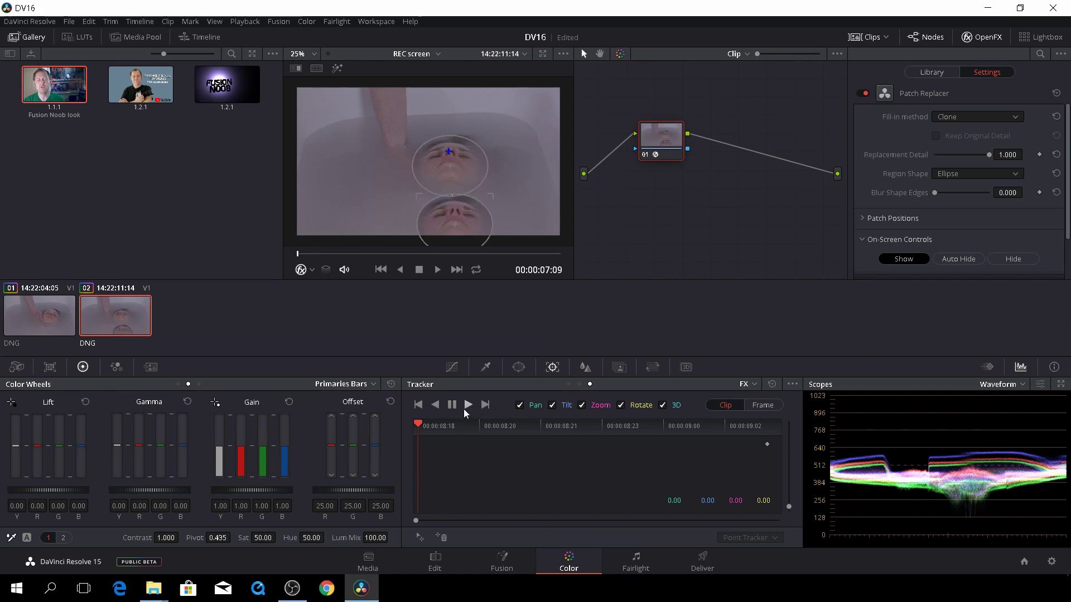
Track the face forward, then raise Blur Shape Edges to 0.664 and return to the Edit page
click(468, 407)
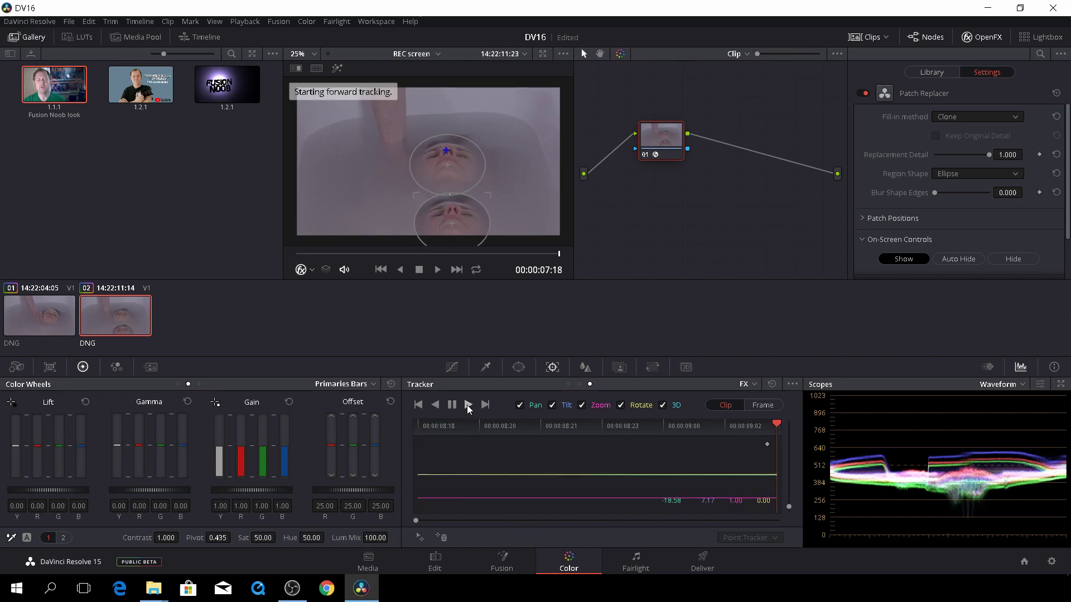
click(434, 562)
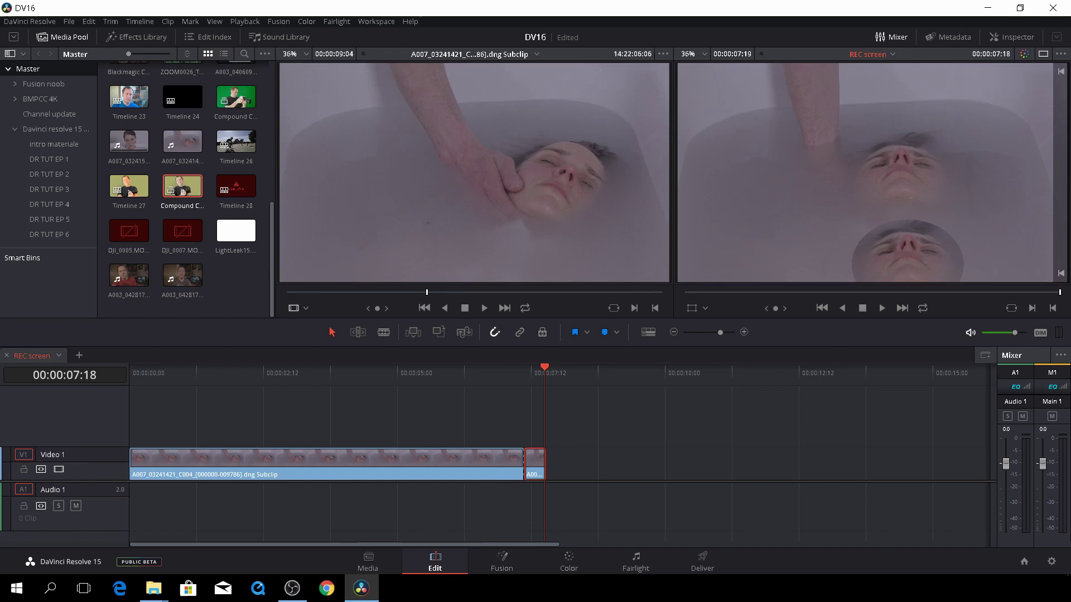
click(568, 562)
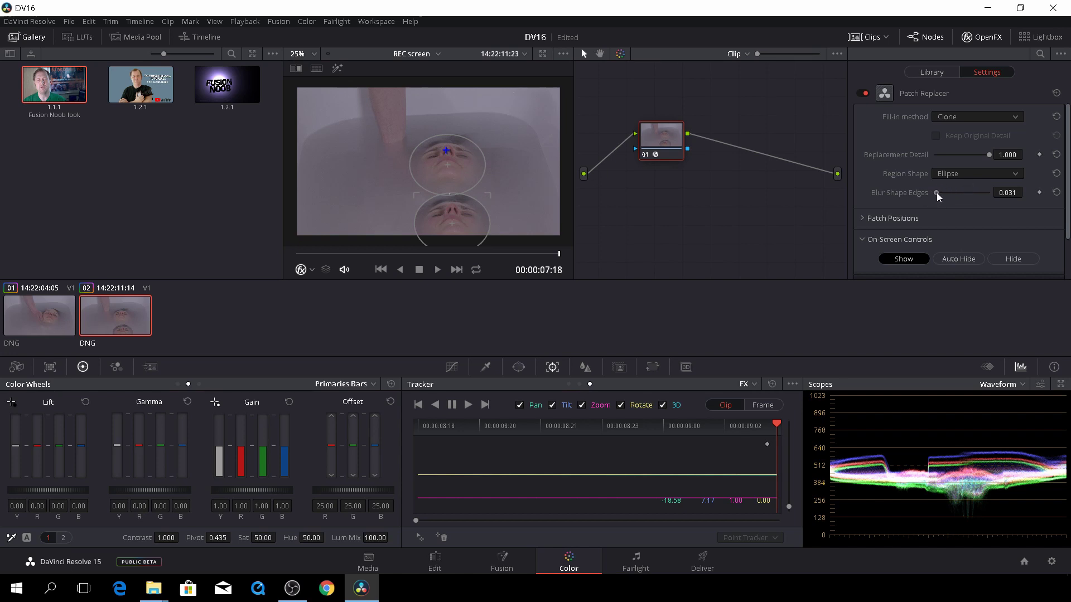
drag(937, 196, 973, 203)
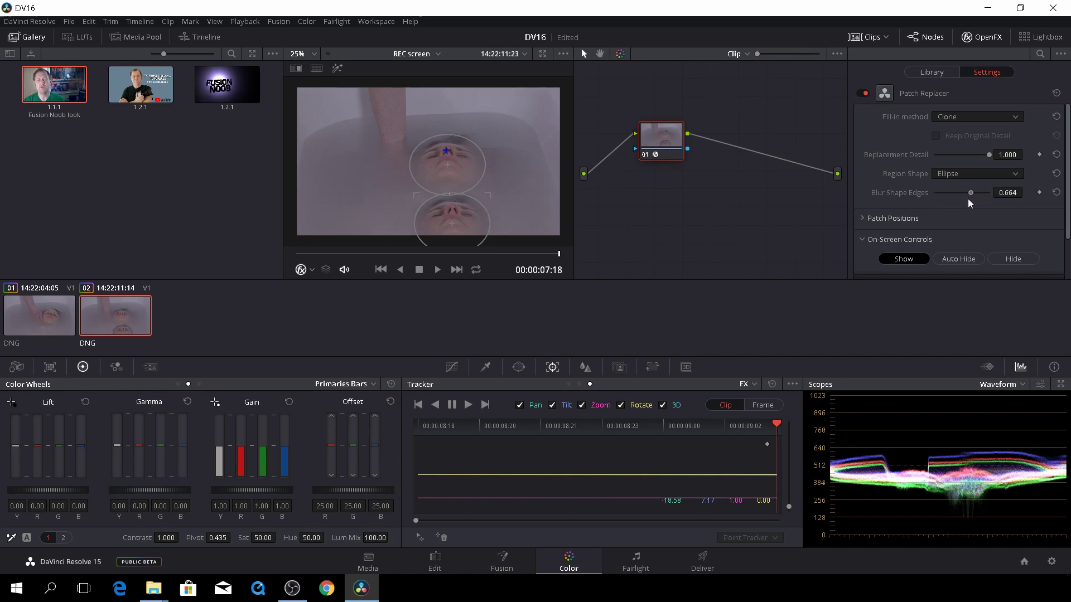
click(435, 560)
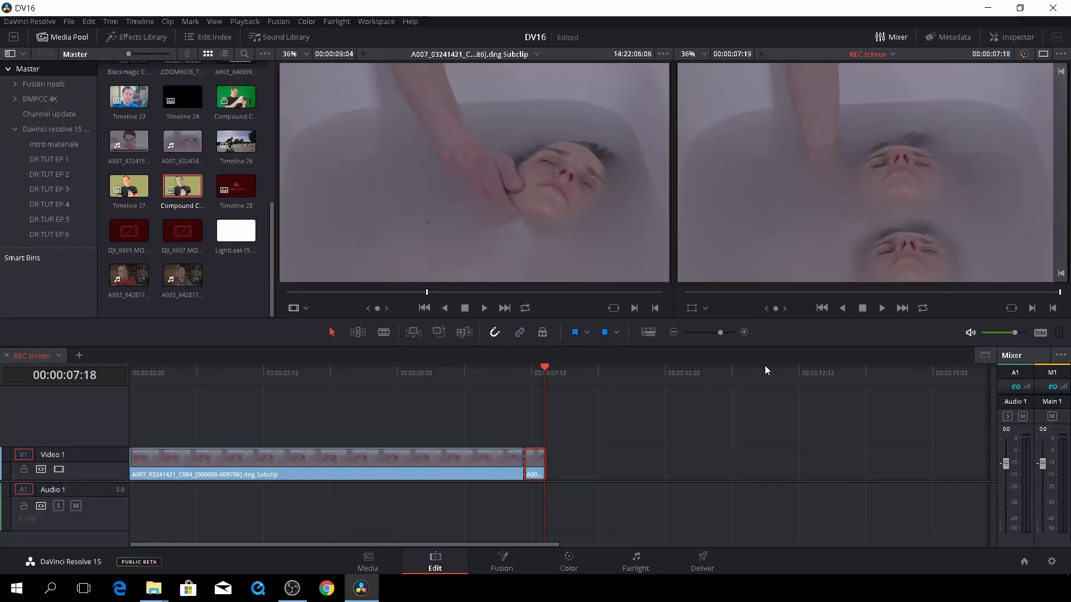
key(Right)
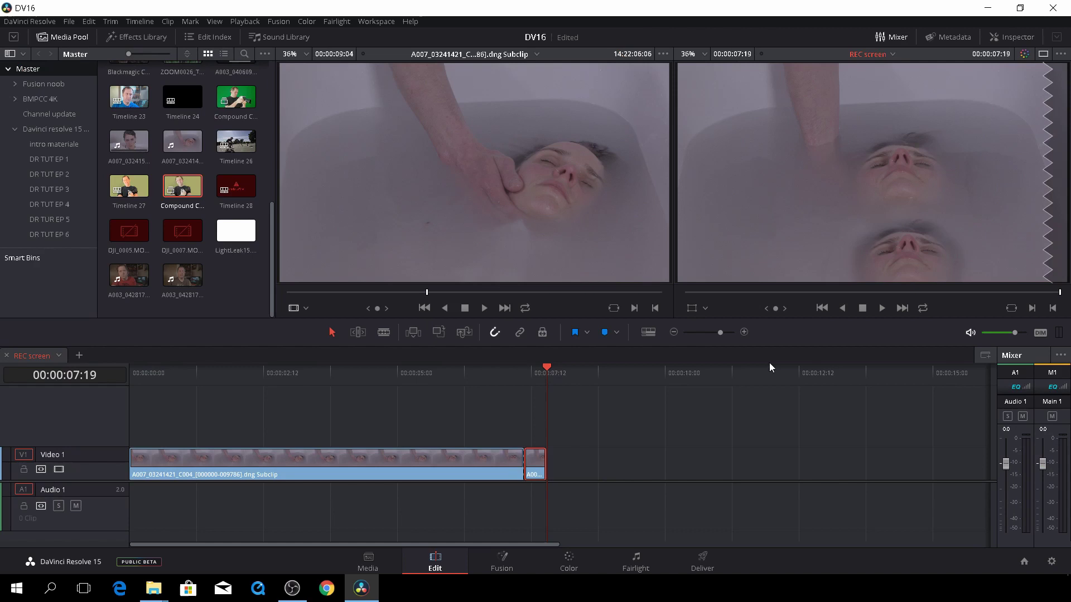
click(526, 374)
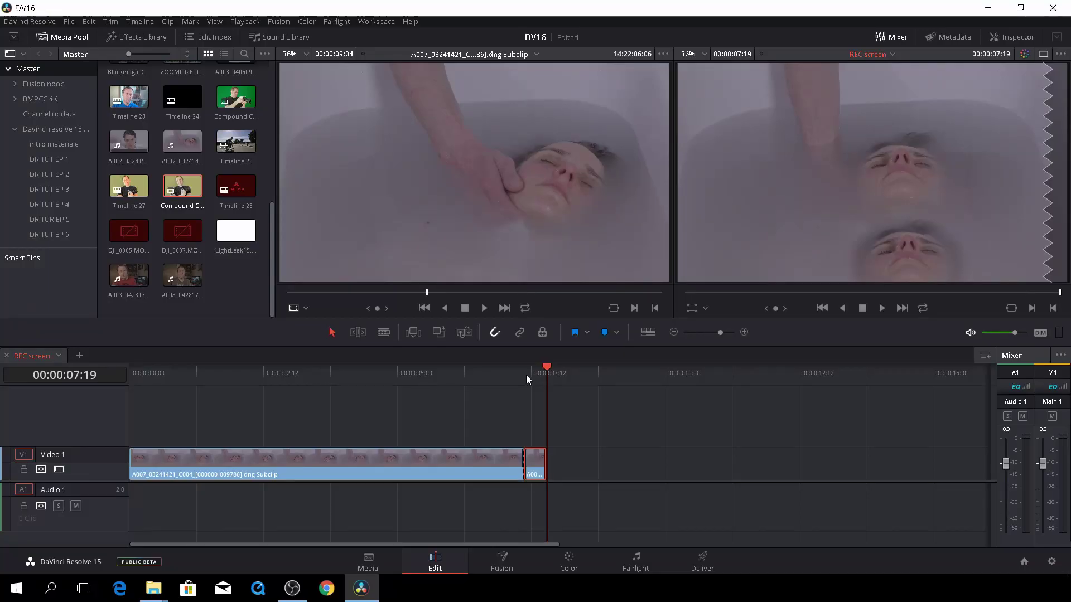
click(528, 372)
key(space)
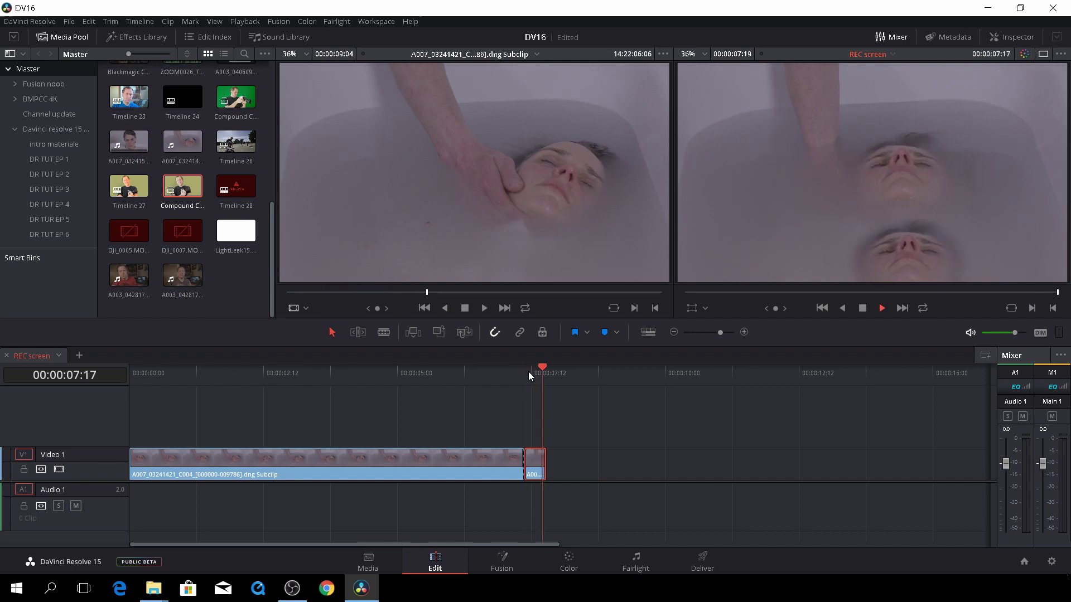